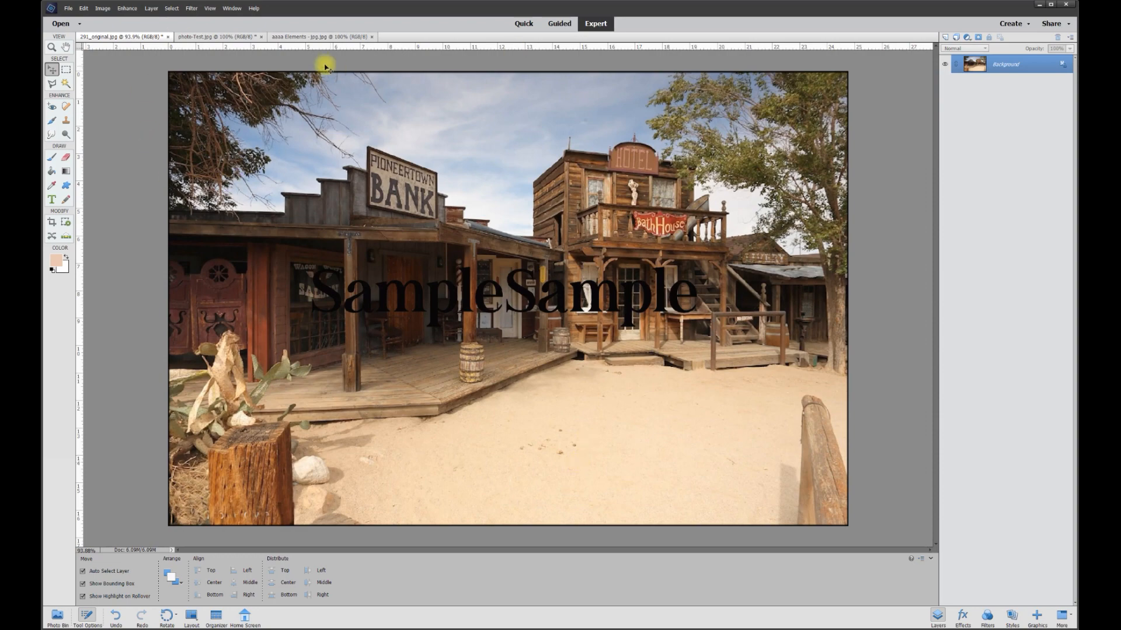
Hide Layer 0 in photo-Test.jpg and copy the cut-out boy into the western town picture 291_original.jpg.
left_click(236, 39)
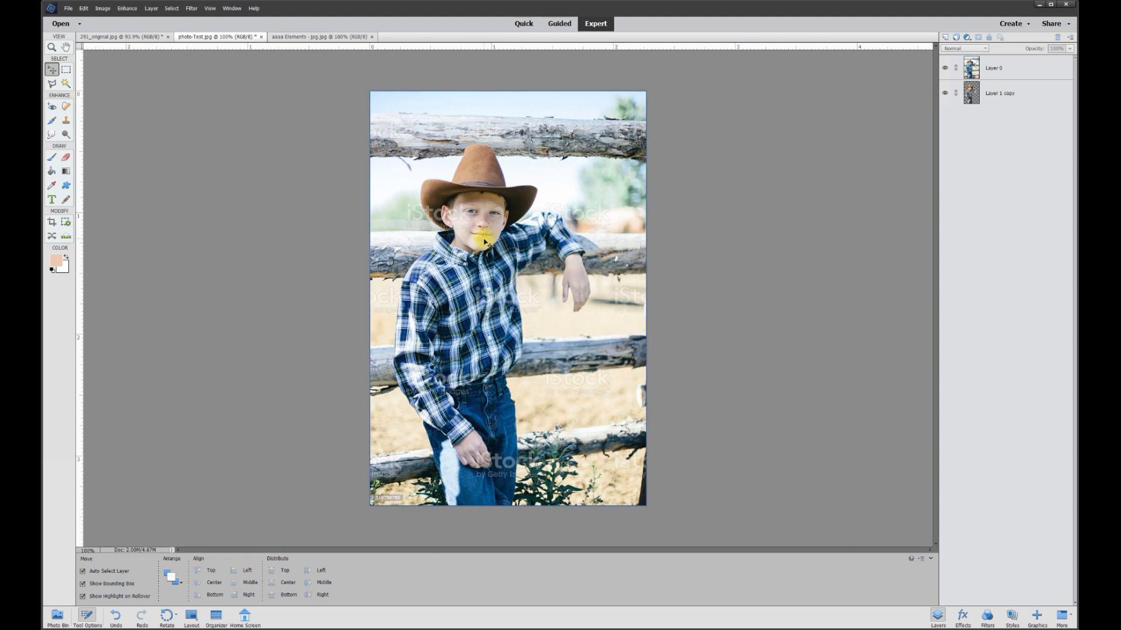
left_click(150, 37)
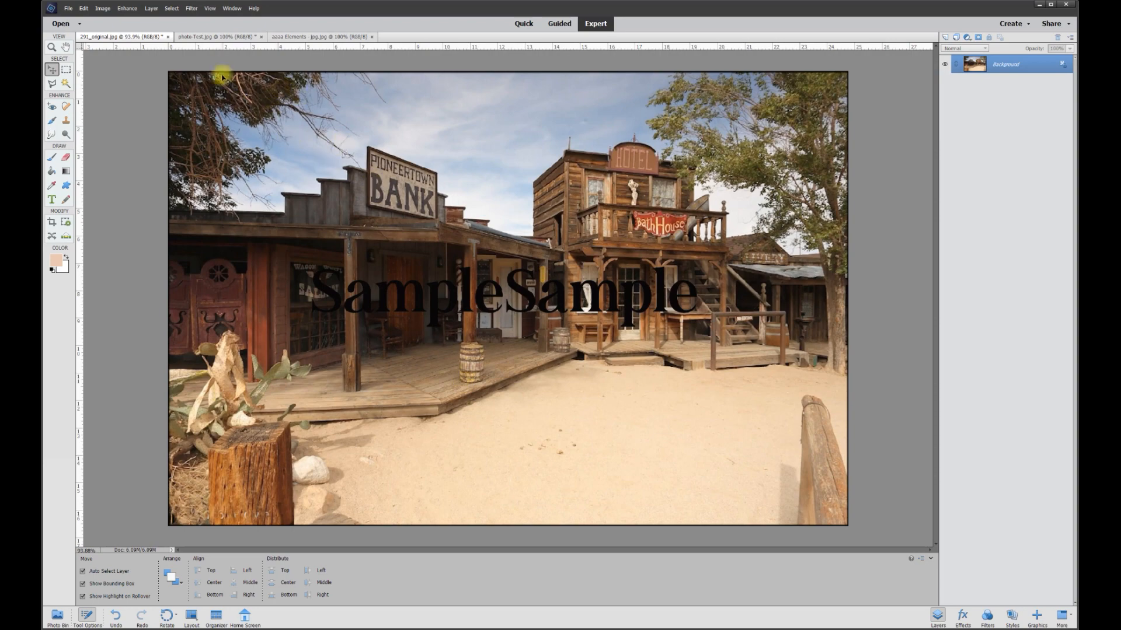
left_click(222, 37)
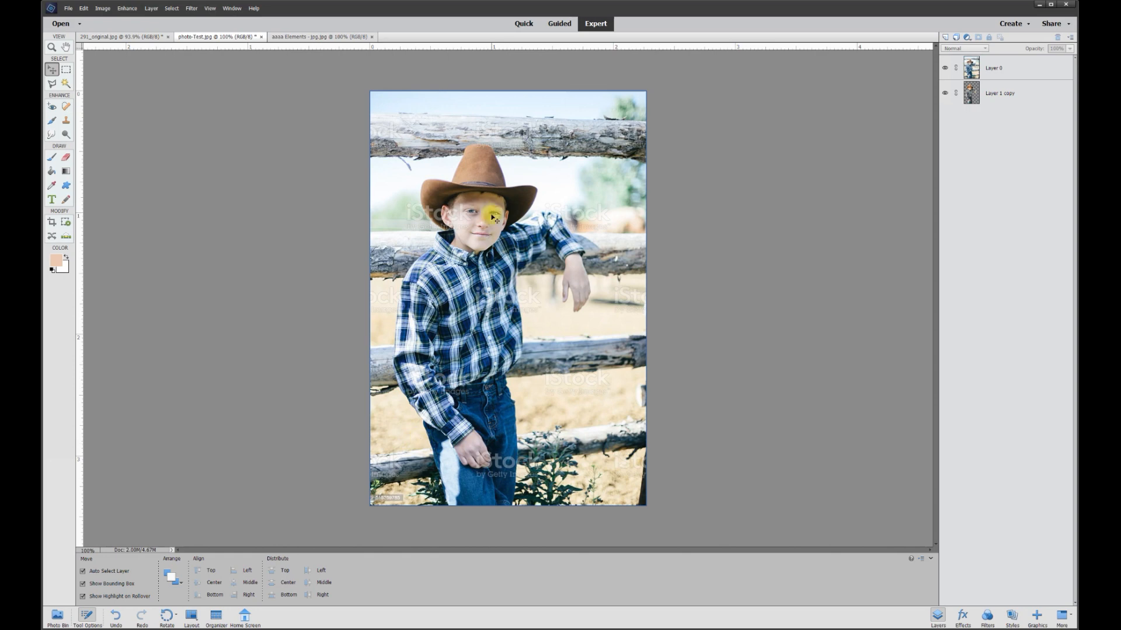
left_click(946, 69)
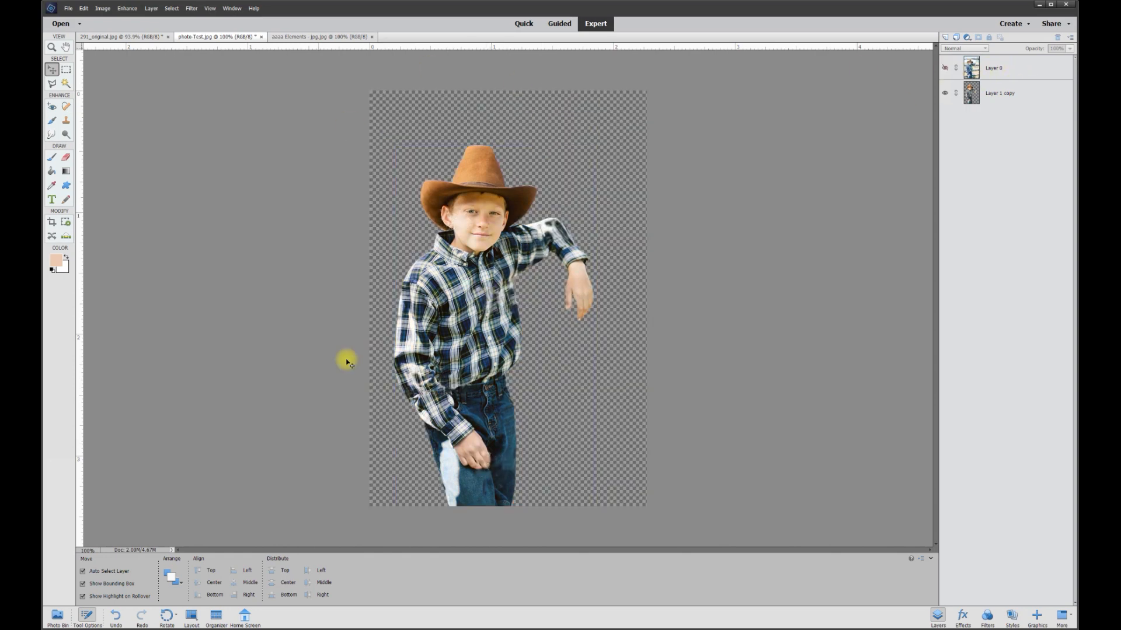
left_click(484, 270)
left_click_drag(484, 270, 429, 279)
Flip the boy's layer horizontally and place him beside the tree stump so his arm rests on it.
left_click(103, 8)
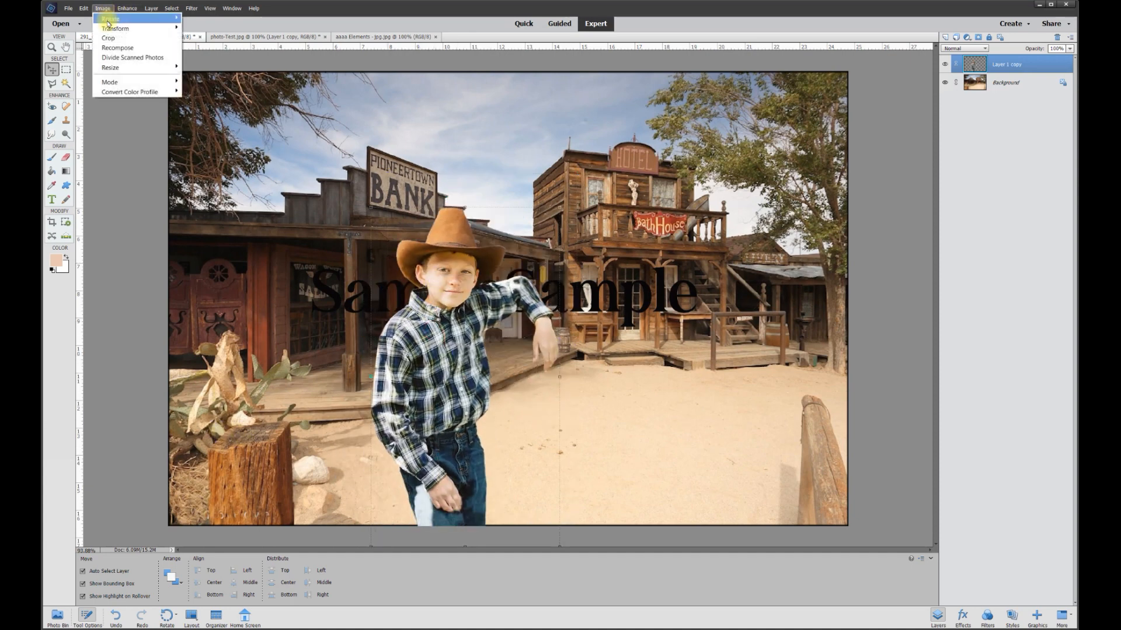
mouse_move(109, 21)
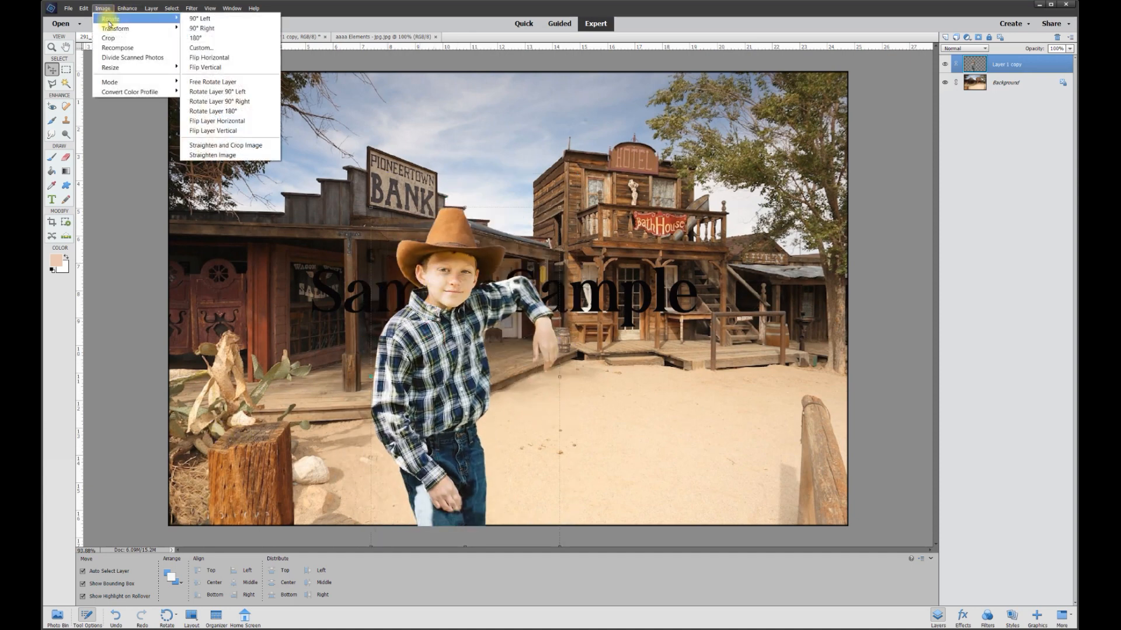
left_click(221, 122)
left_click_drag(493, 302, 361, 404)
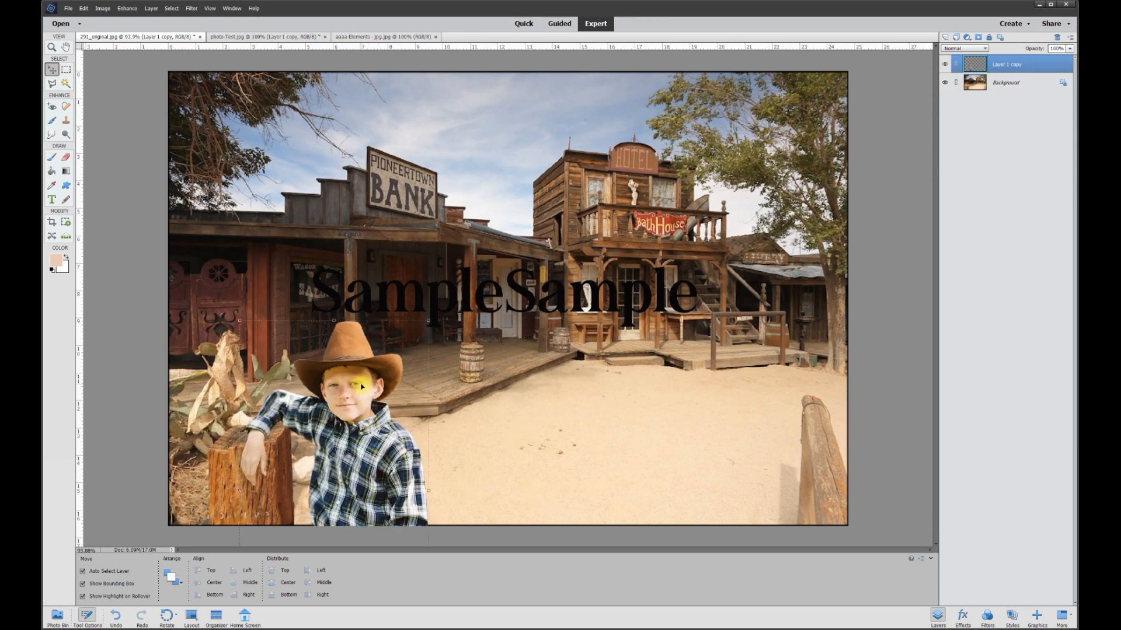
Adjust the boy layer's Hue/Saturation with saturation +18 and lightness -5.
left_click(124, 8)
mouse_move(194, 114)
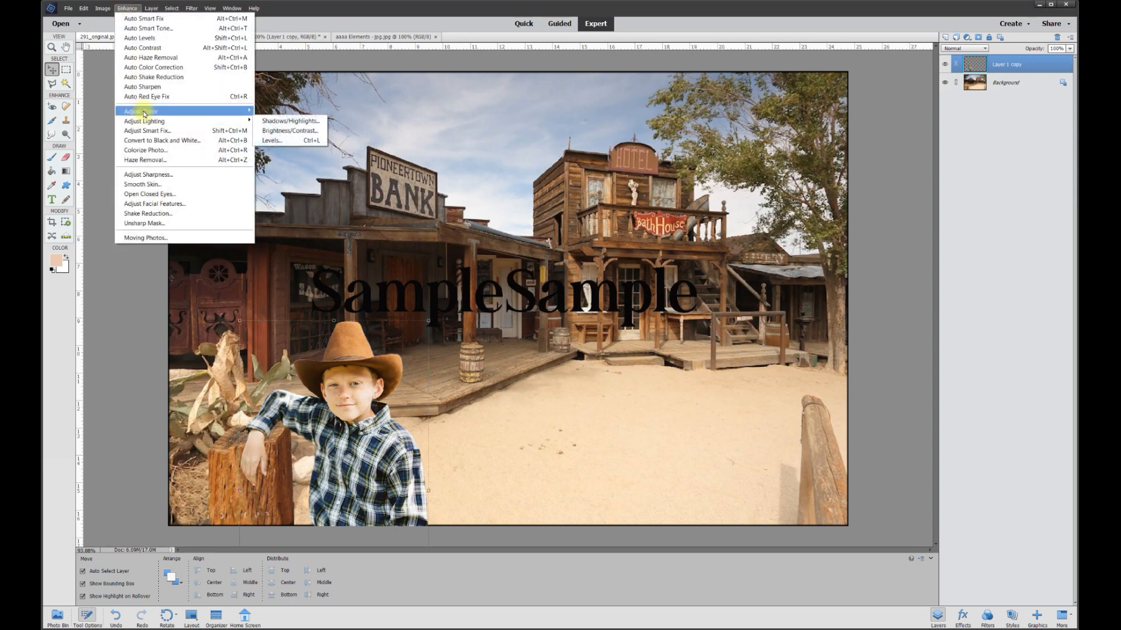
left_click(308, 121)
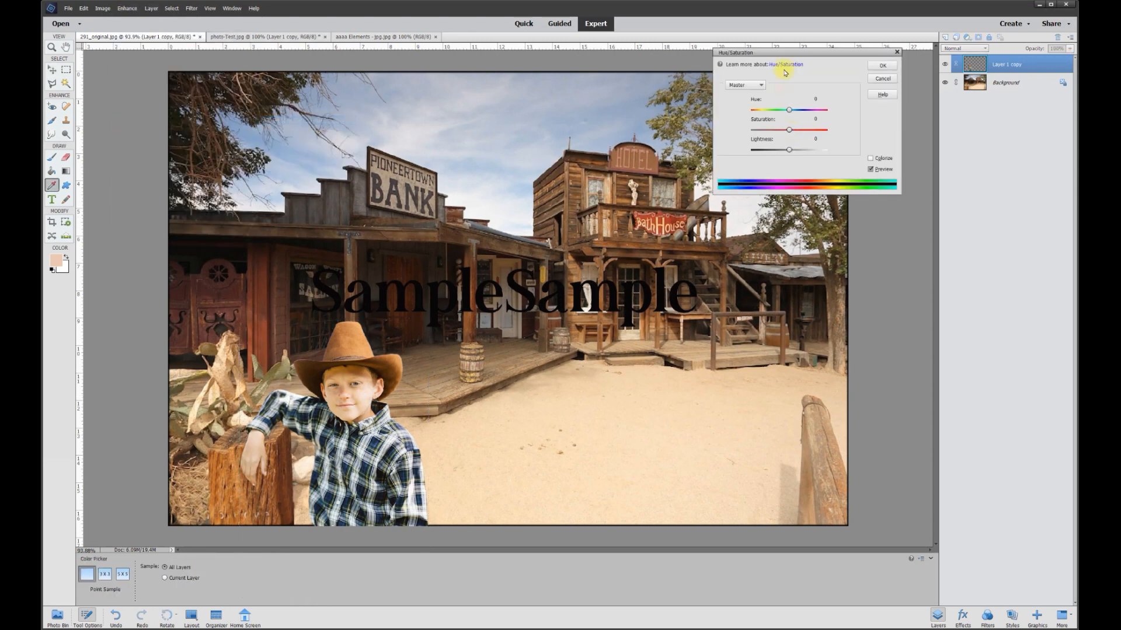
left_click_drag(787, 55, 602, 103)
mouse_move(599, 182)
left_mouse_down()
mouse_move(572, 186)
mouse_move(637, 183)
mouse_move(590, 186)
left_mouse_up()
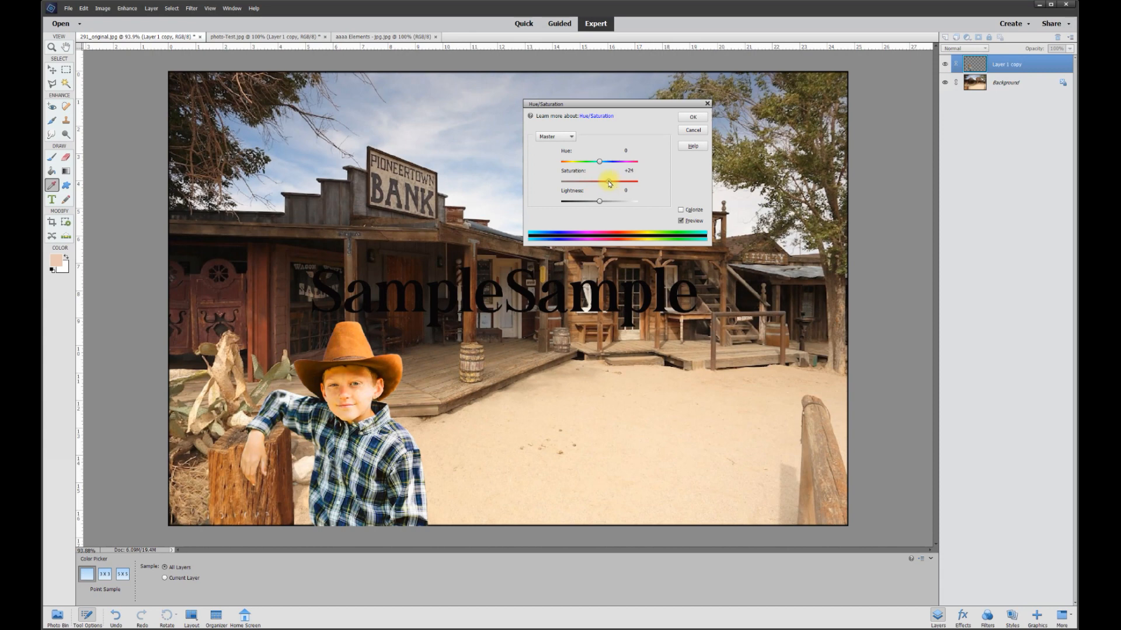
left_click_drag(599, 201, 598, 203)
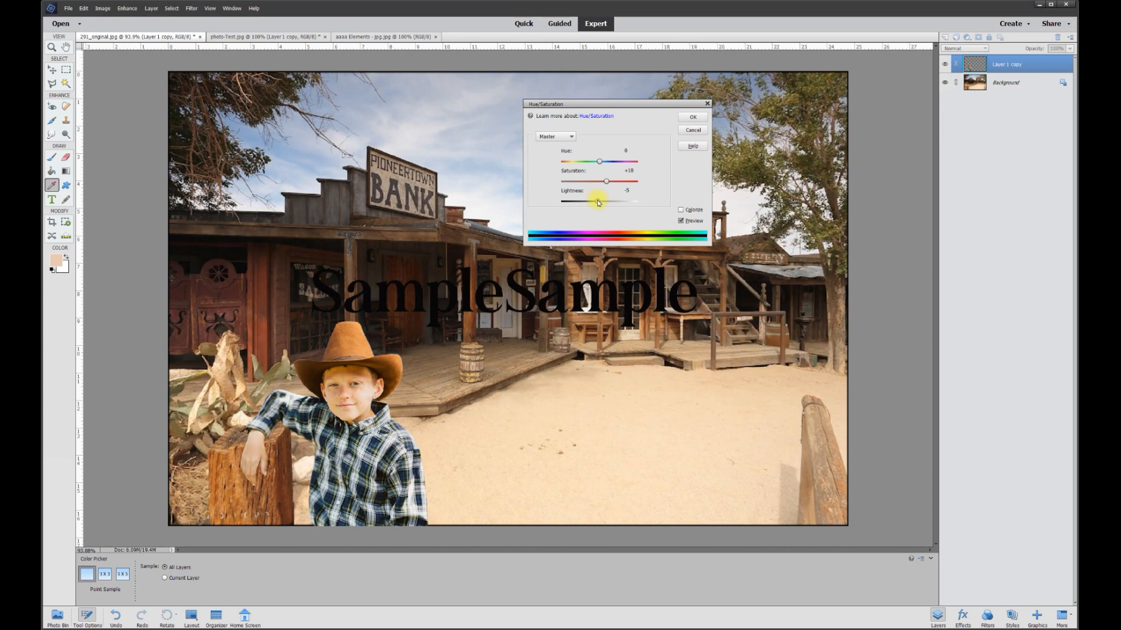
left_click(693, 116)
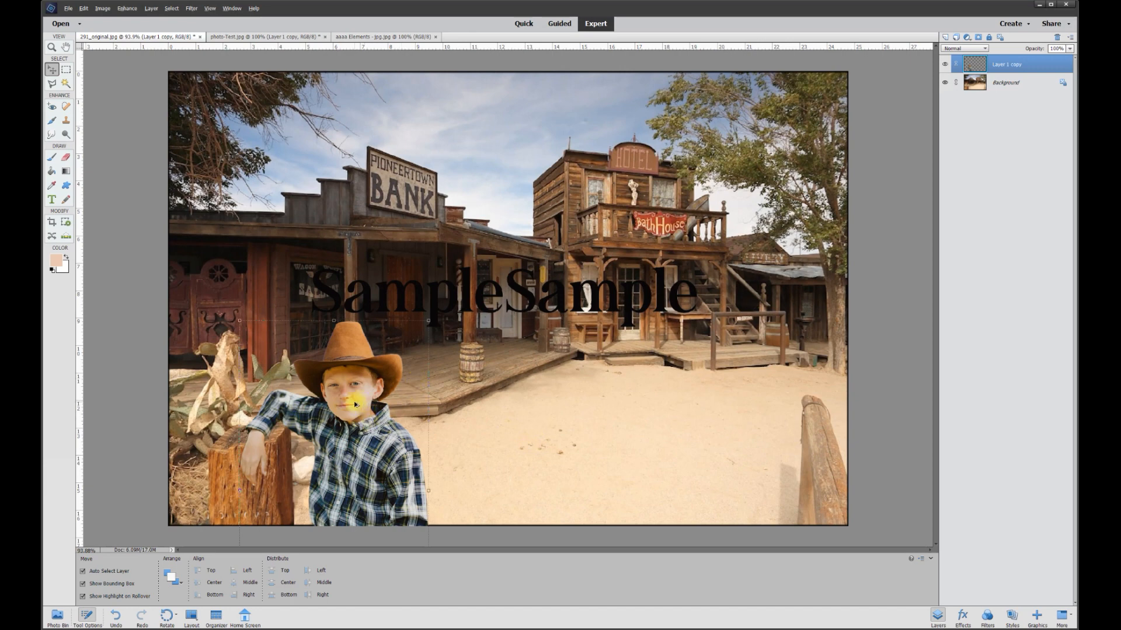
Duplicate the boy into the middle of the scene and remove the colour from the copy.
left_click_drag(360, 404, 581, 205)
left_click_drag(565, 274, 546, 320)
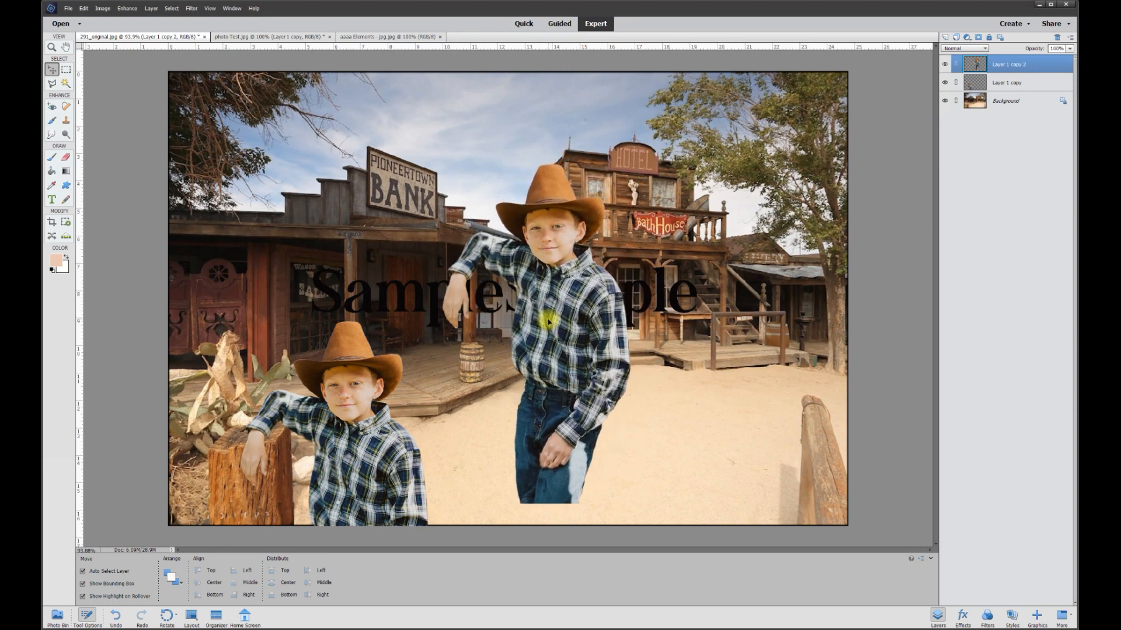
left_click(104, 8)
mouse_move(129, 12)
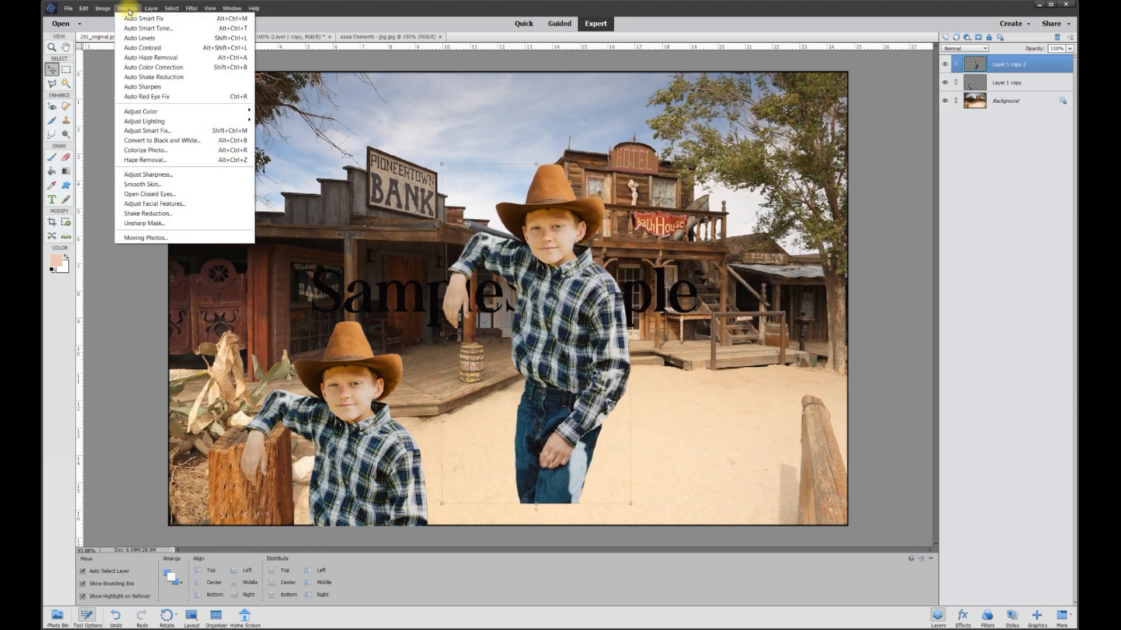
mouse_move(236, 112)
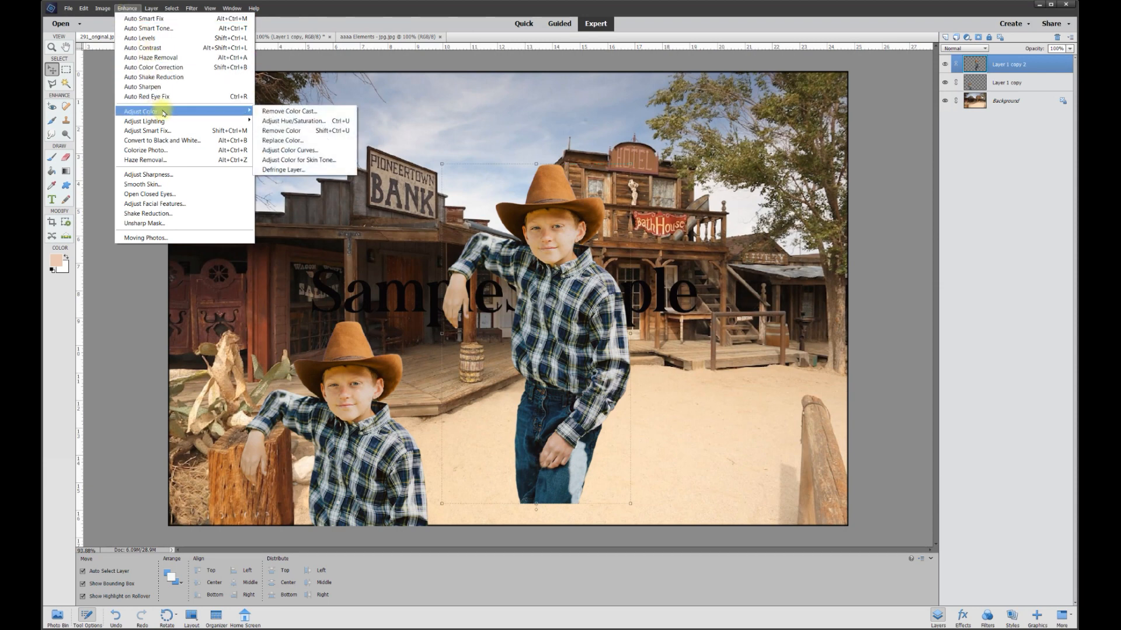
left_click(285, 131)
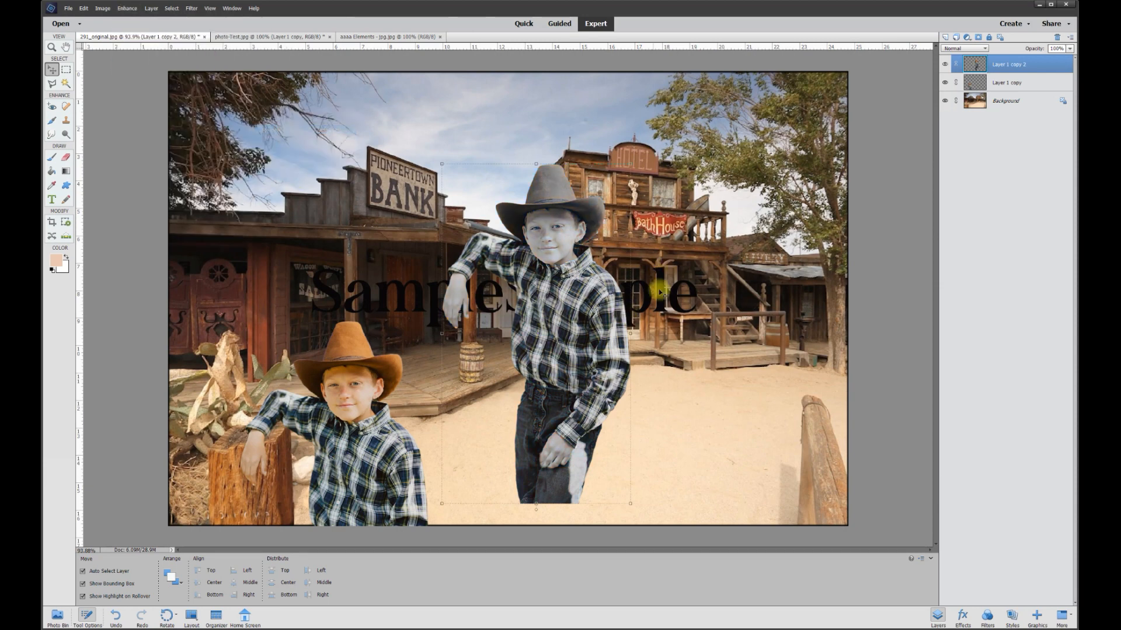
Add a black (000000) outside Stroke layer style of 21 px to the grey copy of the boy.
right_click(556, 297)
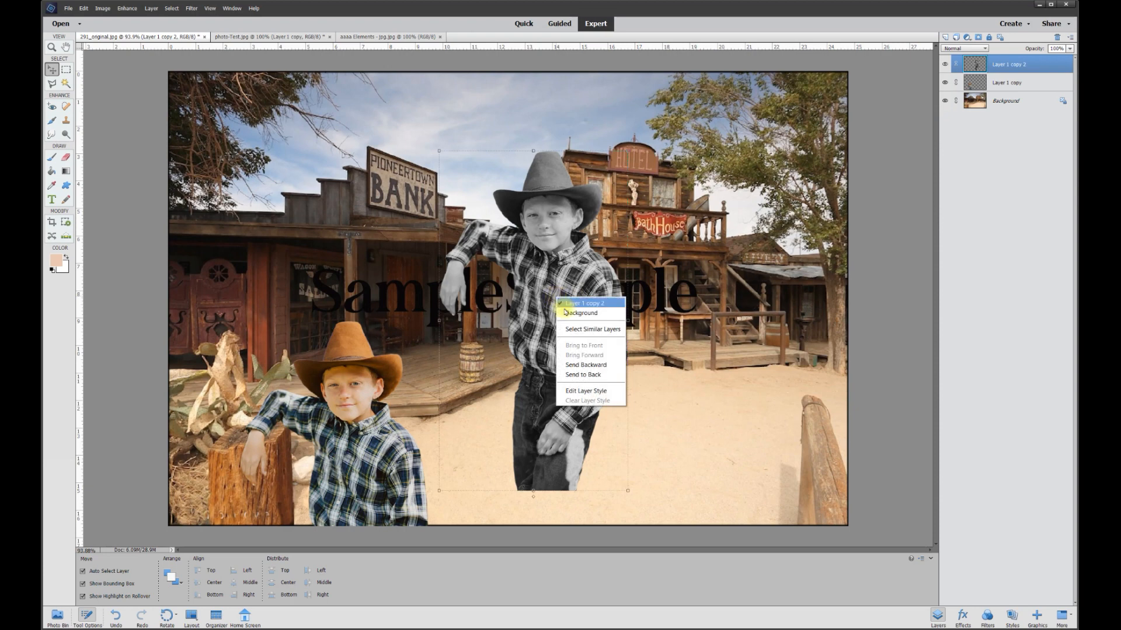
left_click(580, 391)
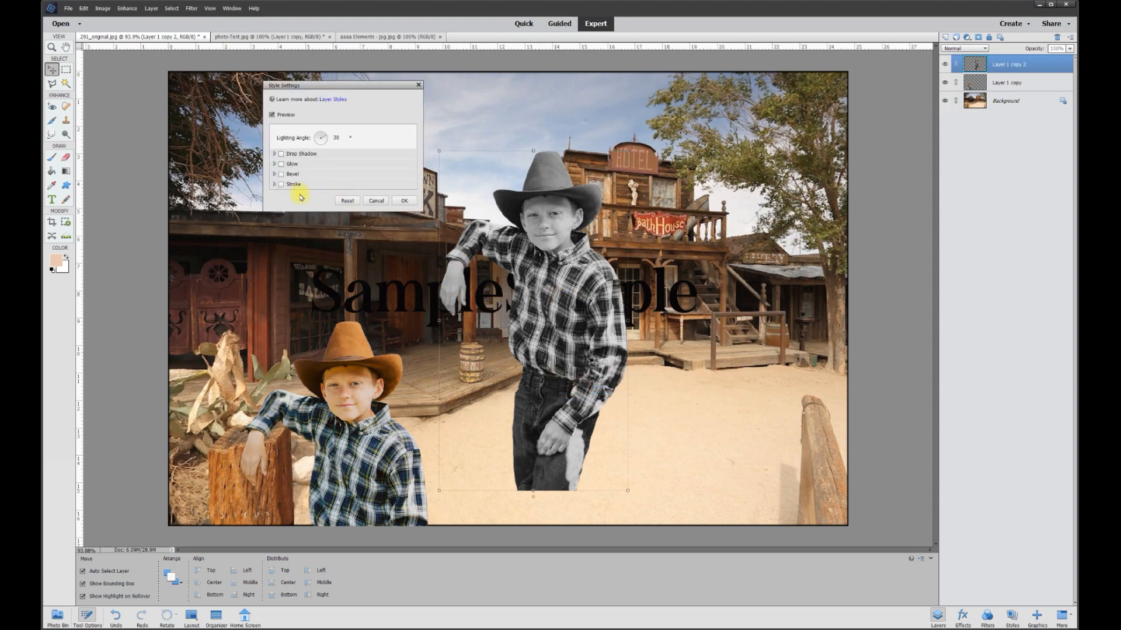
left_click(282, 185)
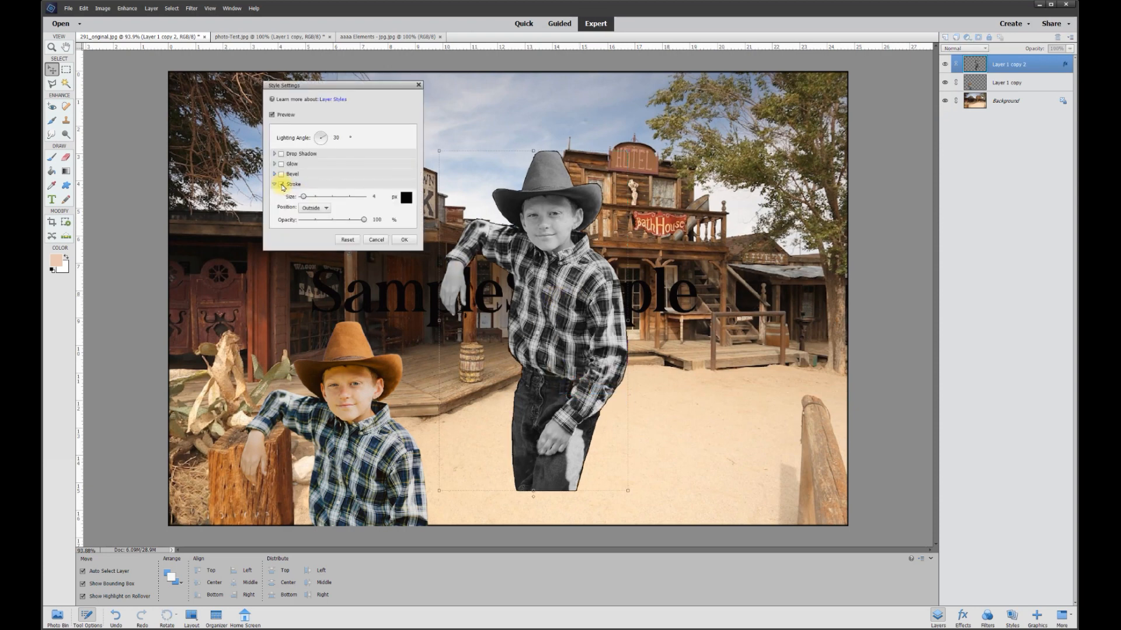
left_click_drag(314, 201, 309, 199)
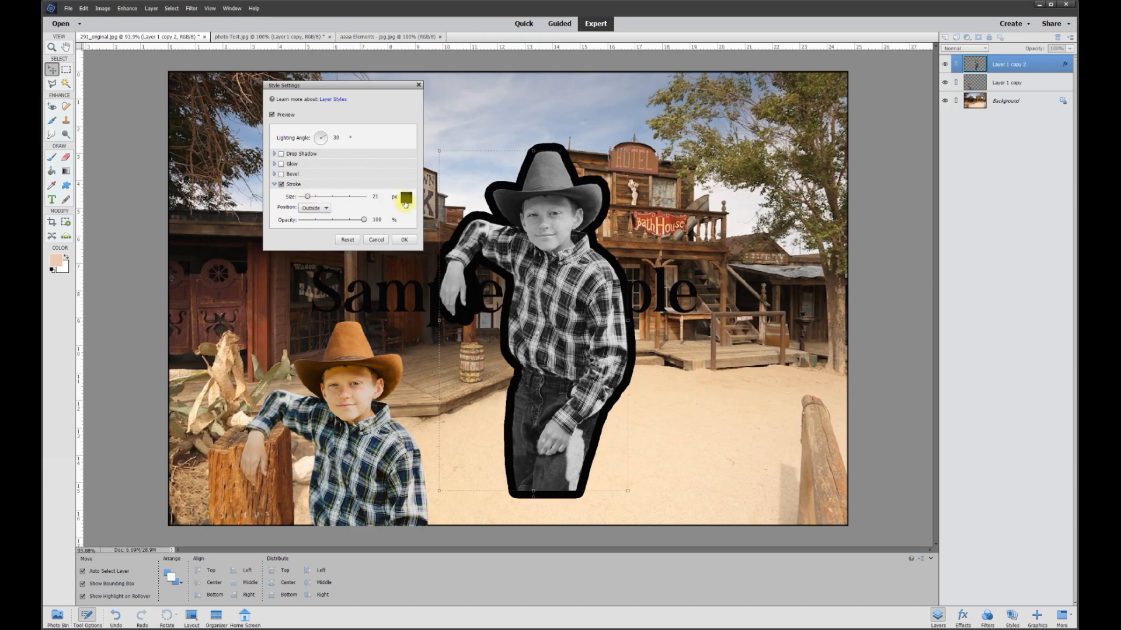
left_click(406, 199)
left_click(531, 280)
mouse_move(559, 277)
left_mouse_down()
mouse_move(552, 270)
mouse_move(479, 316)
mouse_move(518, 279)
mouse_move(462, 365)
left_mouse_up()
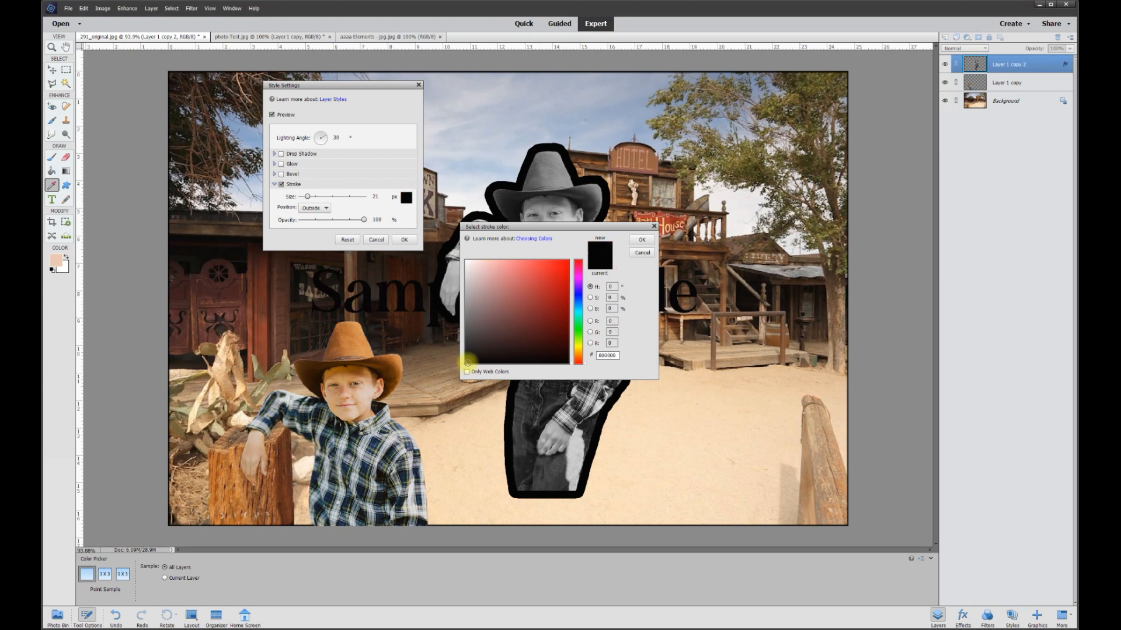
left_click(641, 240)
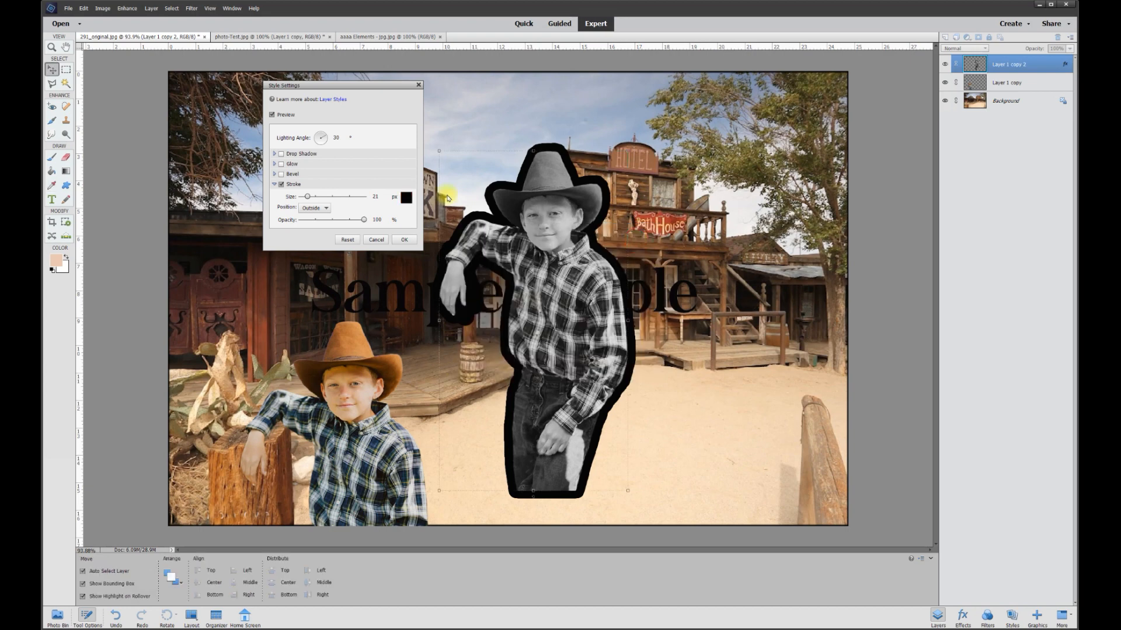
Set the stroke position to Inside and enlarge its size until the whole figure is a black silhouette.
left_click(314, 210)
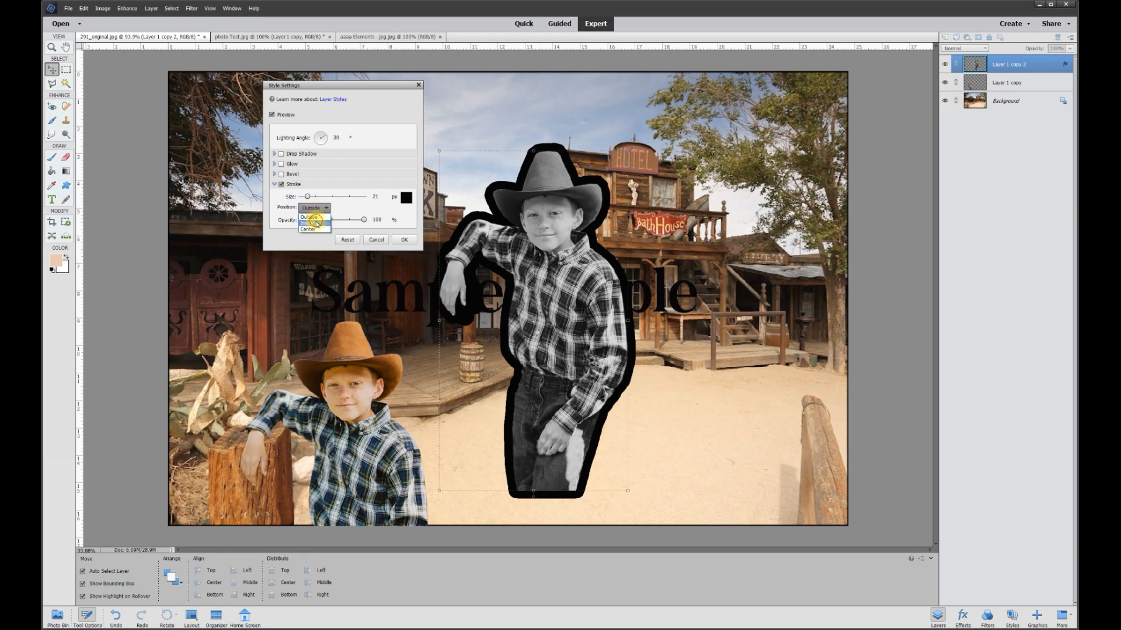
left_click(317, 224)
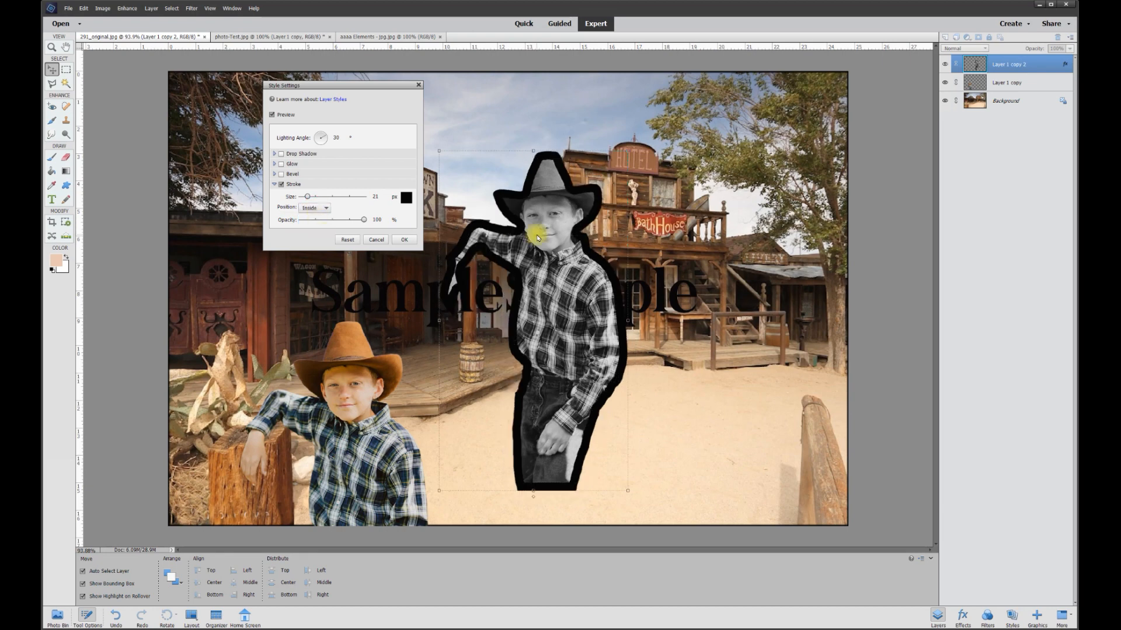
left_click_drag(319, 199, 327, 199)
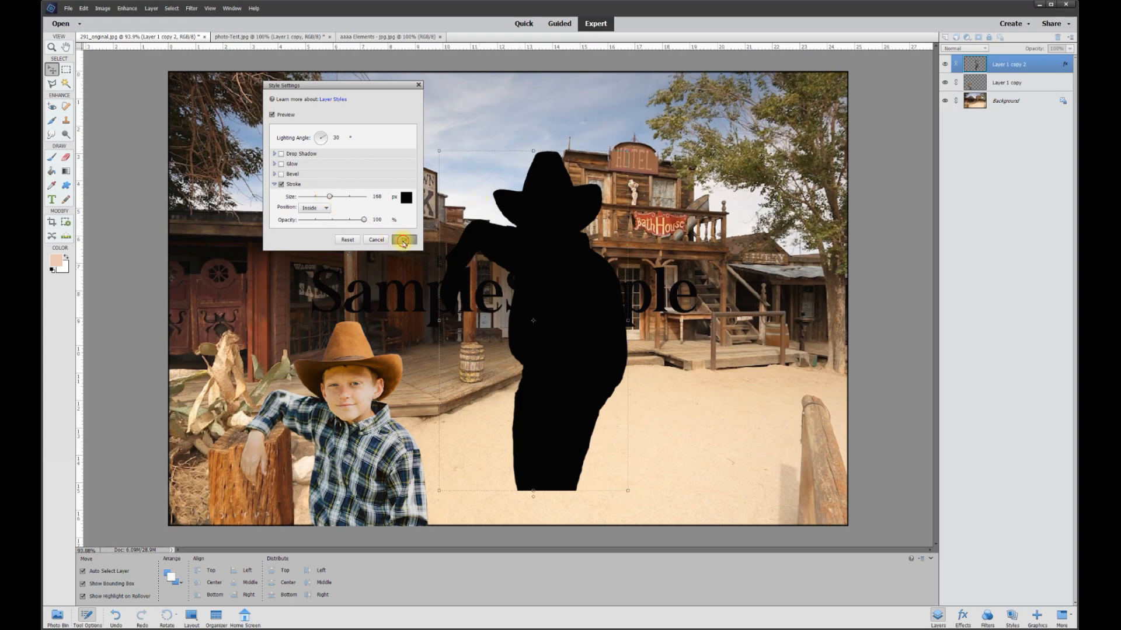
left_click(403, 243)
left_click_drag(504, 257, 521, 284)
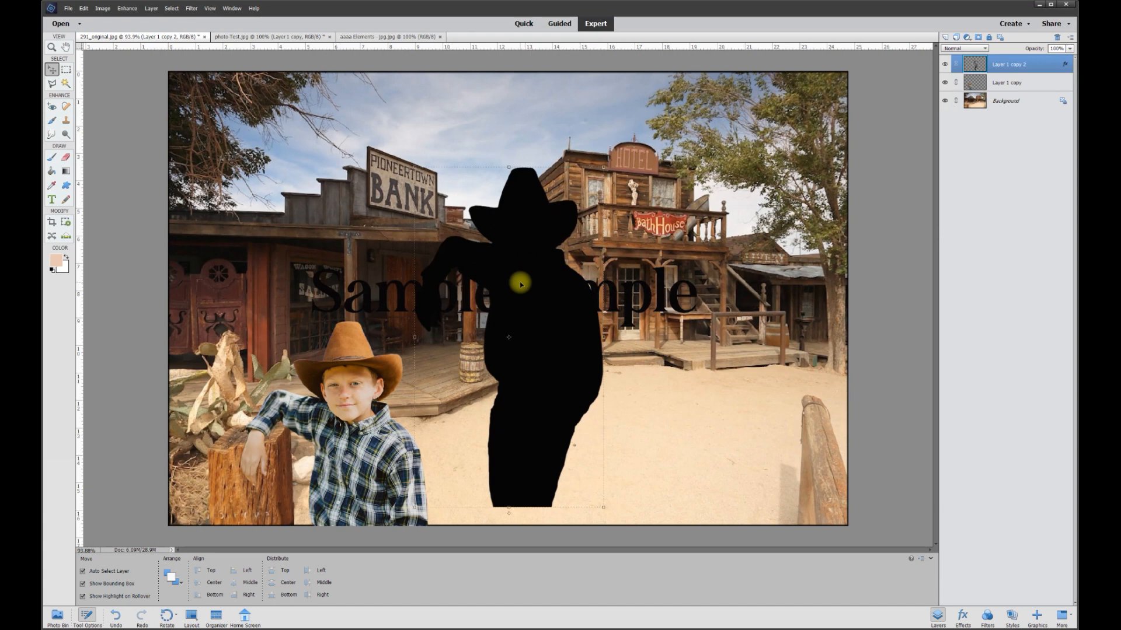
Lock the coloured boy's layer, Layer 1 copy, and convert the background to a regular locked layer.
left_click(352, 396)
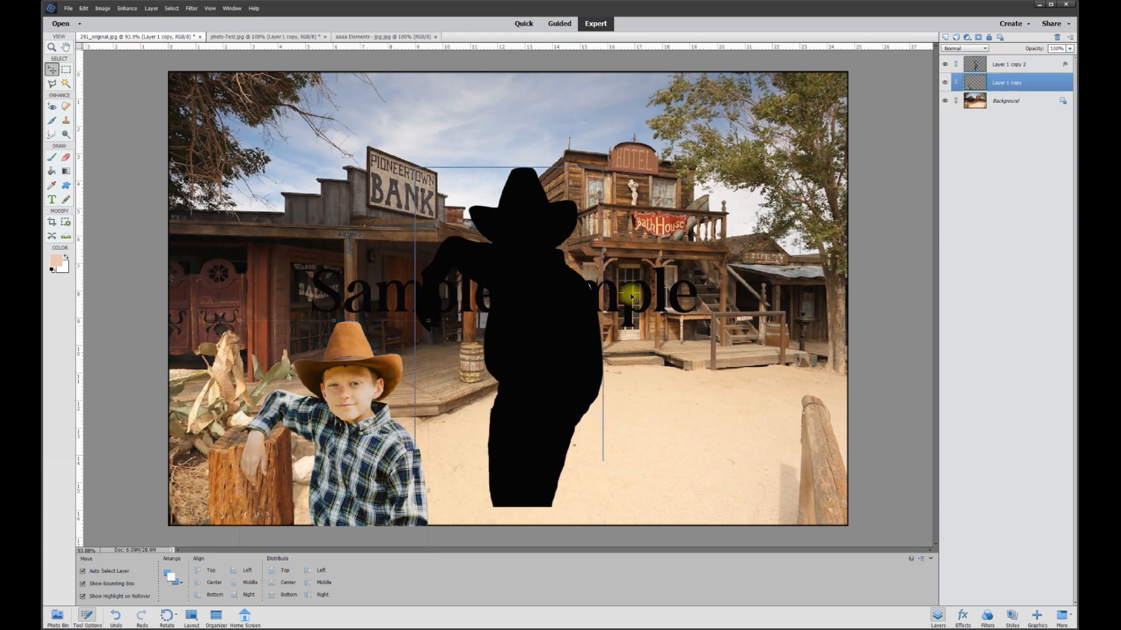
left_click(988, 39)
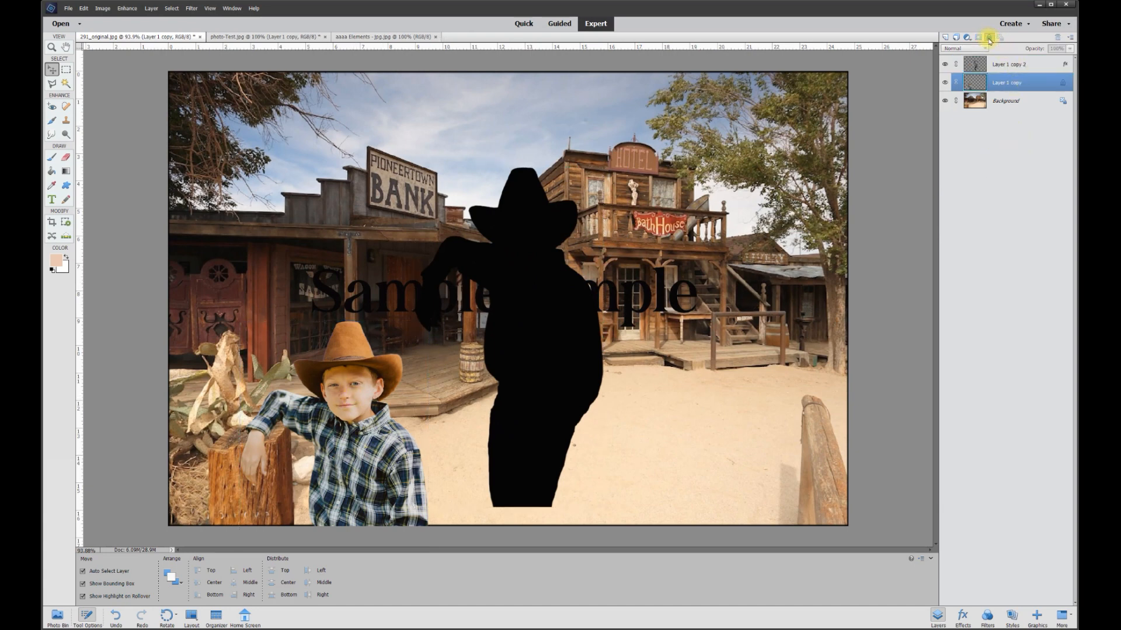
left_click(1013, 104)
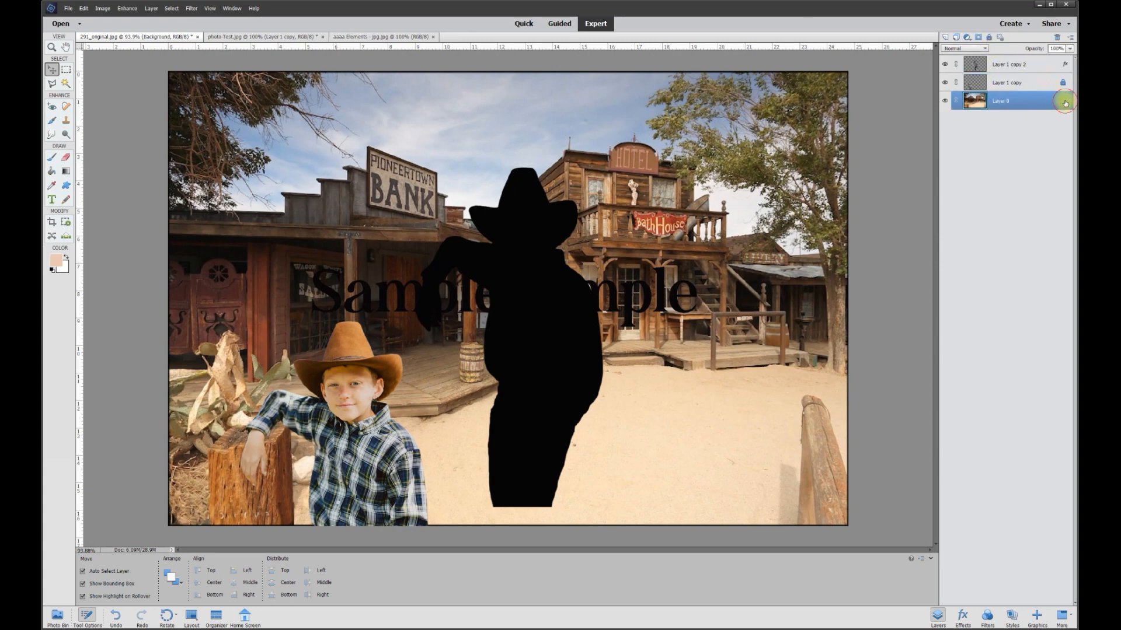
left_click(989, 39)
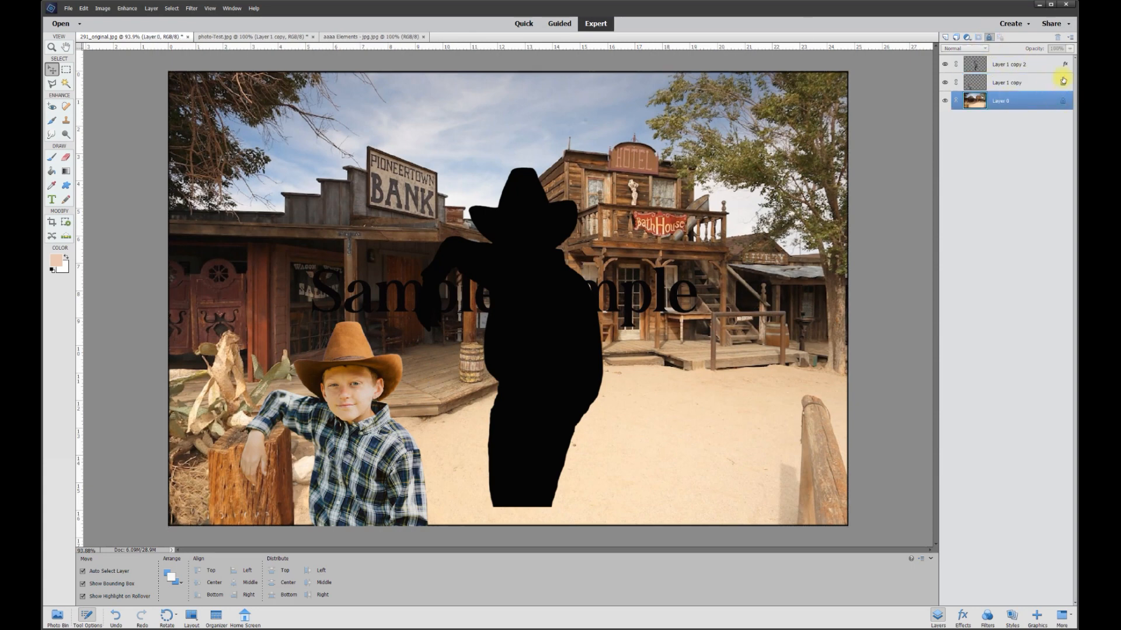
Simplify the silhouette layer, Layer 1 copy 2, and align it exactly behind the coloured boy, below Layer 1 copy.
left_click_drag(528, 272, 520, 274)
right_click(1026, 65)
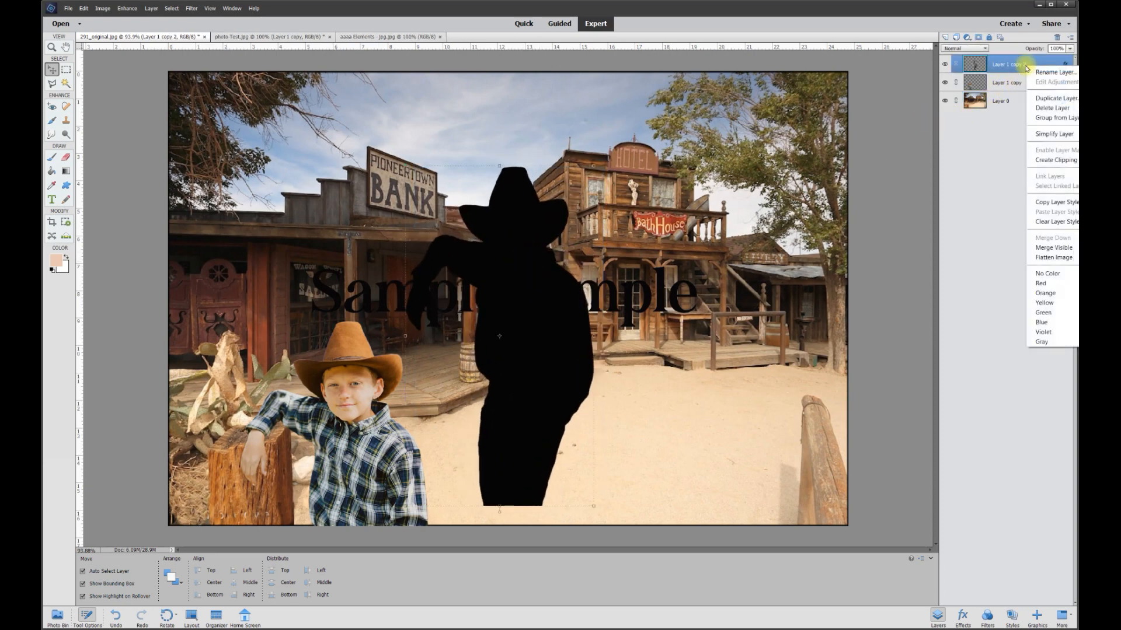
left_click(1056, 134)
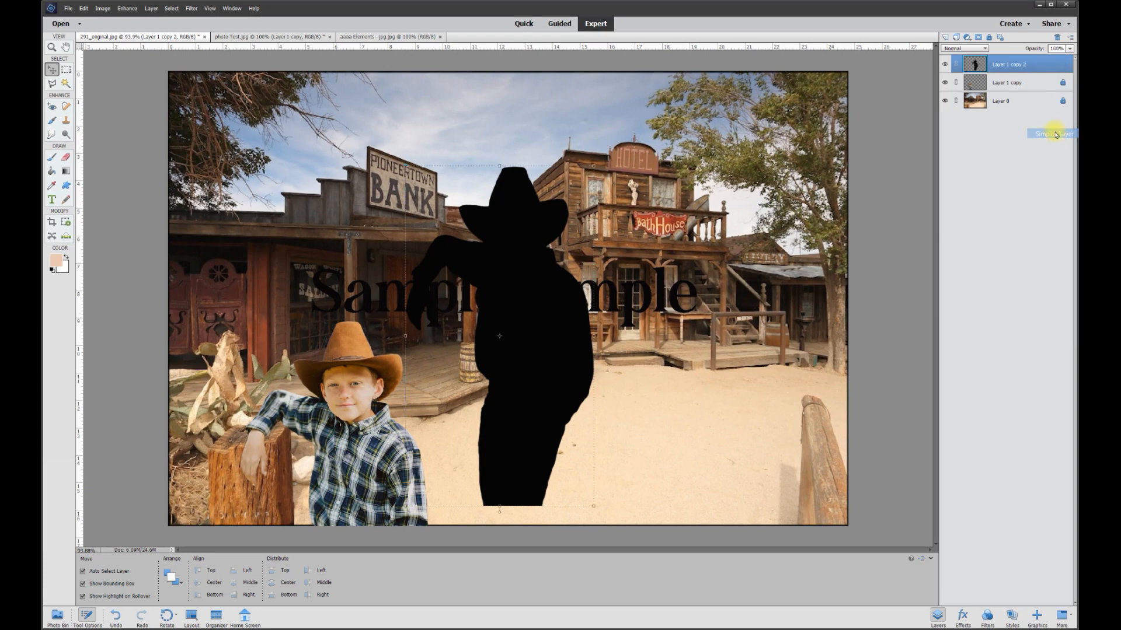
left_click_drag(555, 306, 376, 438)
left_click_drag(1010, 65, 1011, 91)
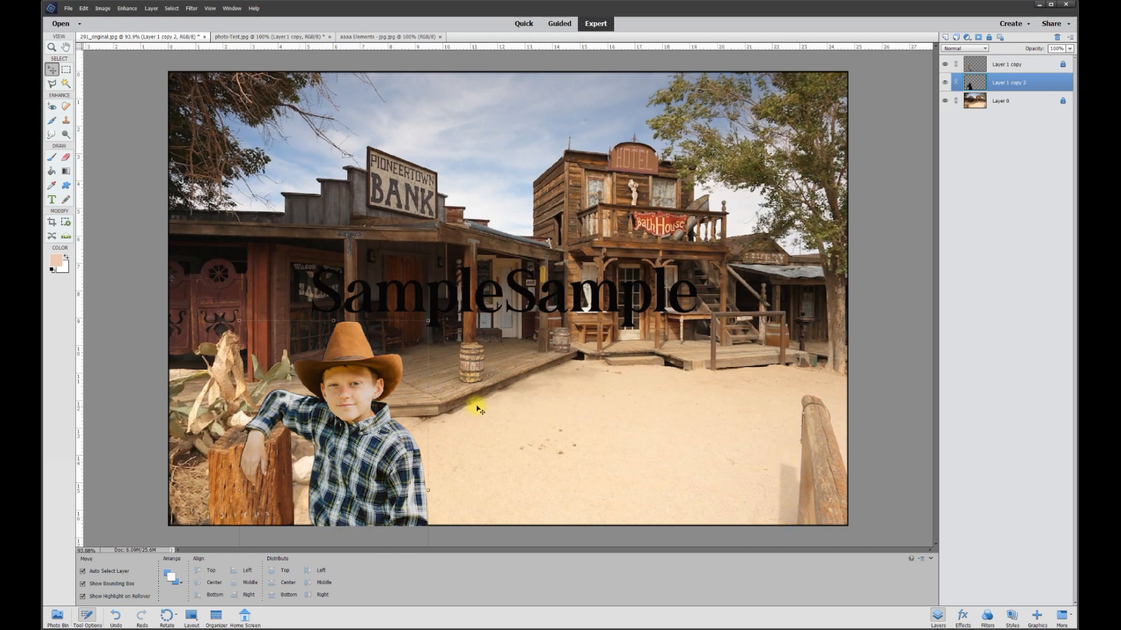
Free-distort the silhouette on Layer 1 copy 2 into a shortened, slanted shadow on the sand beside the boy, with its base below the photo.
left_click(103, 8)
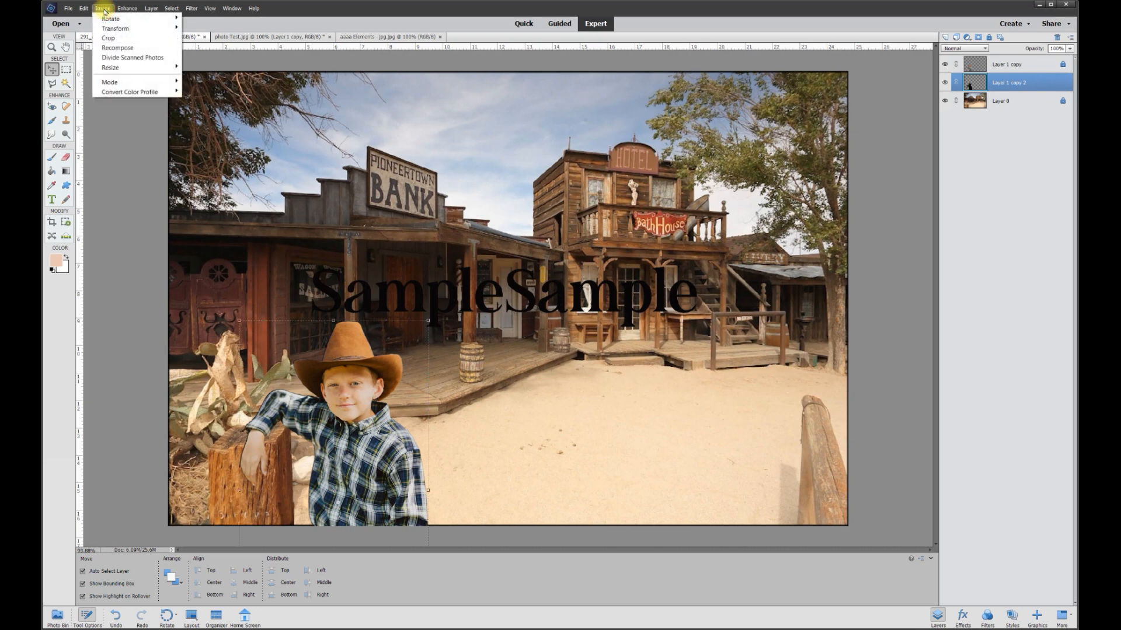
mouse_move(106, 29)
left_click(190, 42)
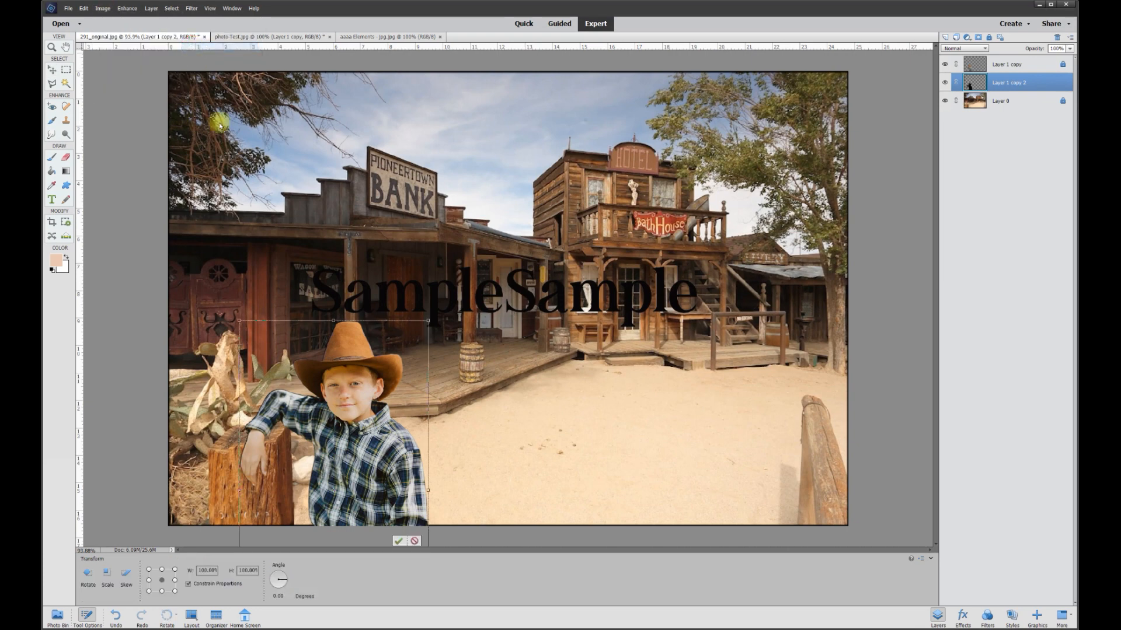
left_click_drag(428, 321, 571, 397)
left_click_drag(240, 321, 343, 378)
left_click_drag(569, 397, 533, 426)
scroll(533, 425, "down", 1)
left_click_drag(480, 498, 475, 499)
mouse_move(449, 434)
left_mouse_down()
mouse_move(458, 428)
mouse_move(454, 438)
left_mouse_up()
scroll(455, 438, "down", 1)
left_click_drag(401, 358, 424, 372)
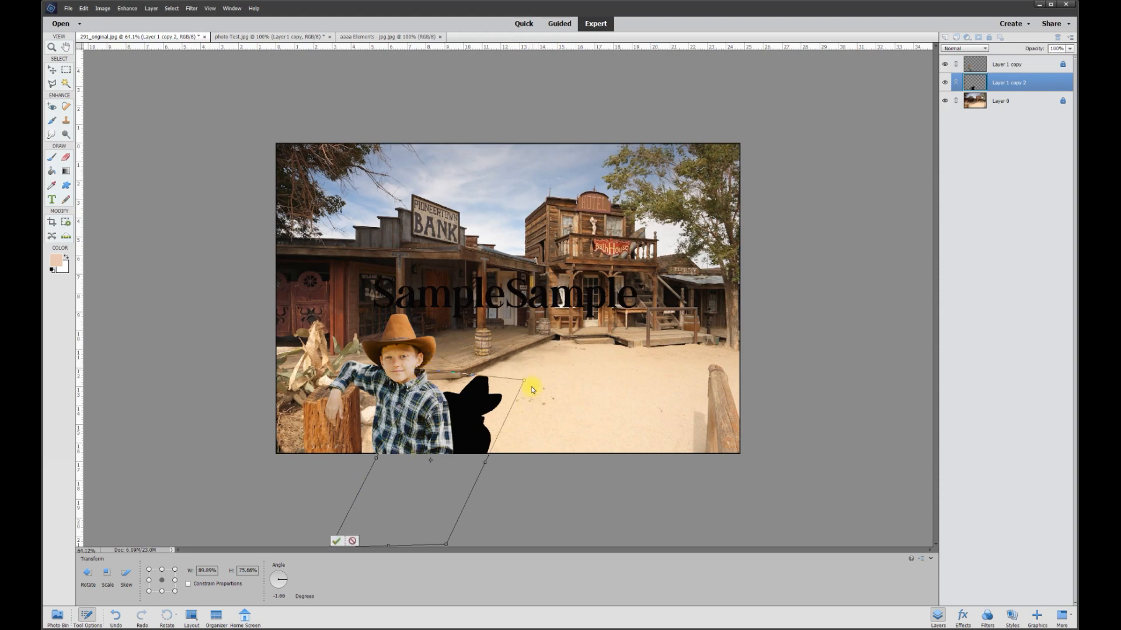
left_click_drag(526, 383, 523, 387)
key("Return")
Soften the silhouette's edges with a Gaussian Blur of 5 pixels radius.
scroll(467, 442, "up", 3)
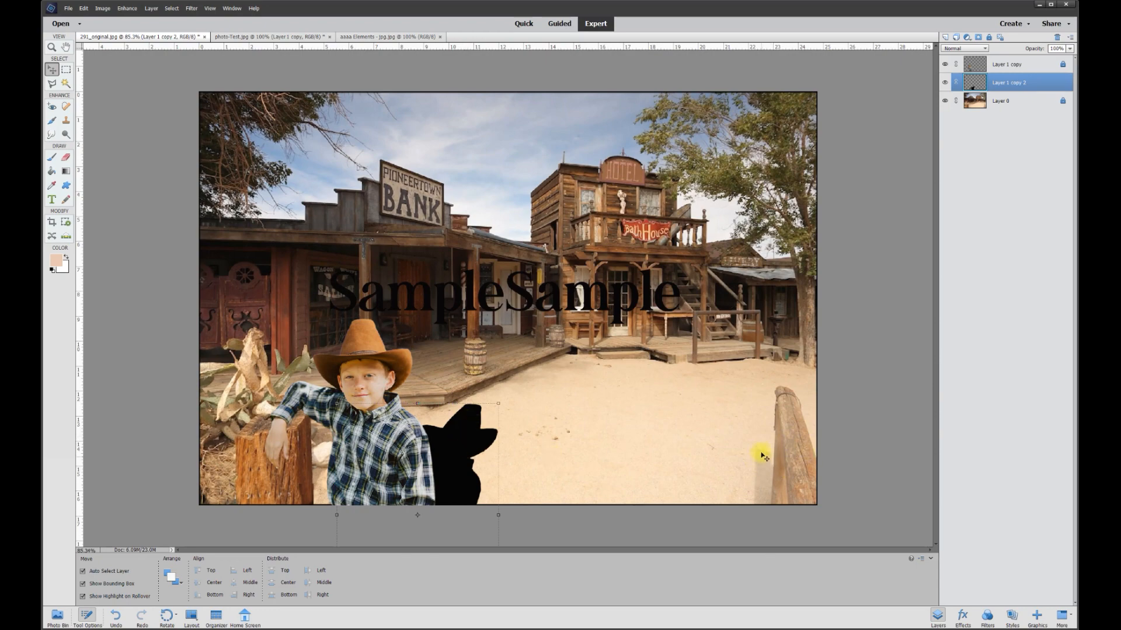
scroll(761, 465, "up", 4)
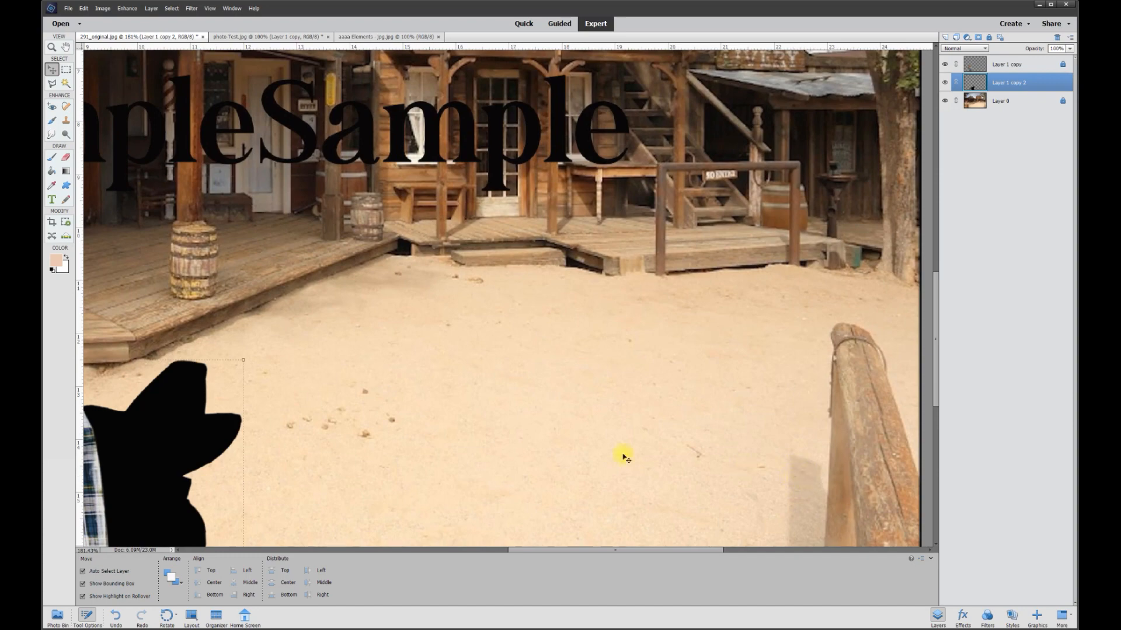
scroll(506, 472, "down", 4)
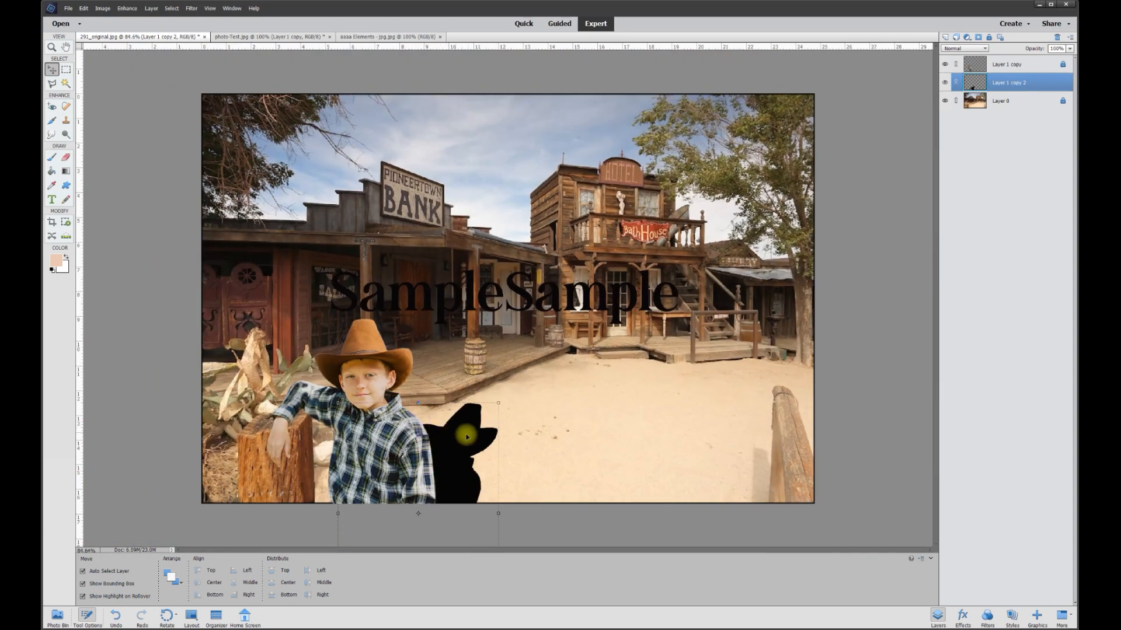
left_click(152, 8)
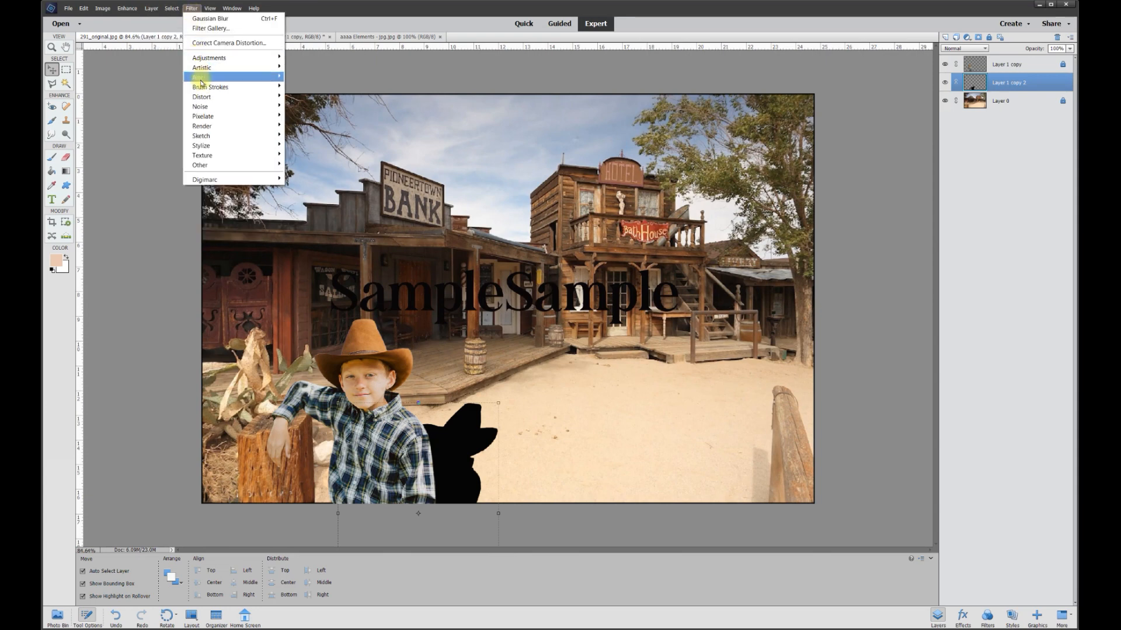
mouse_move(254, 80)
left_click(310, 106)
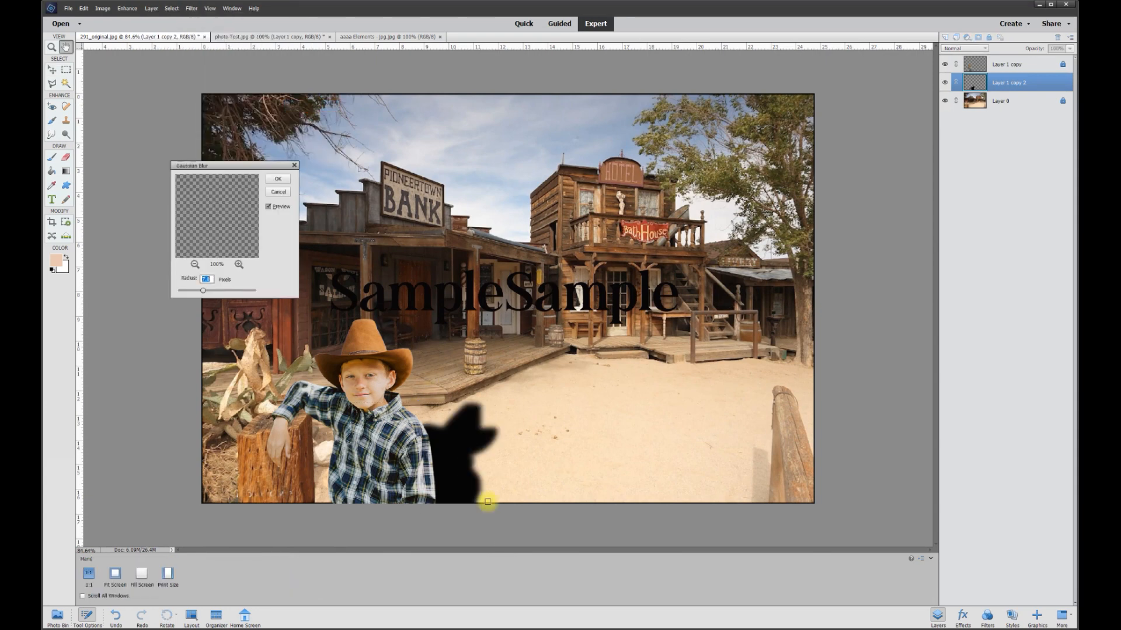
left_click_drag(206, 294, 179, 294)
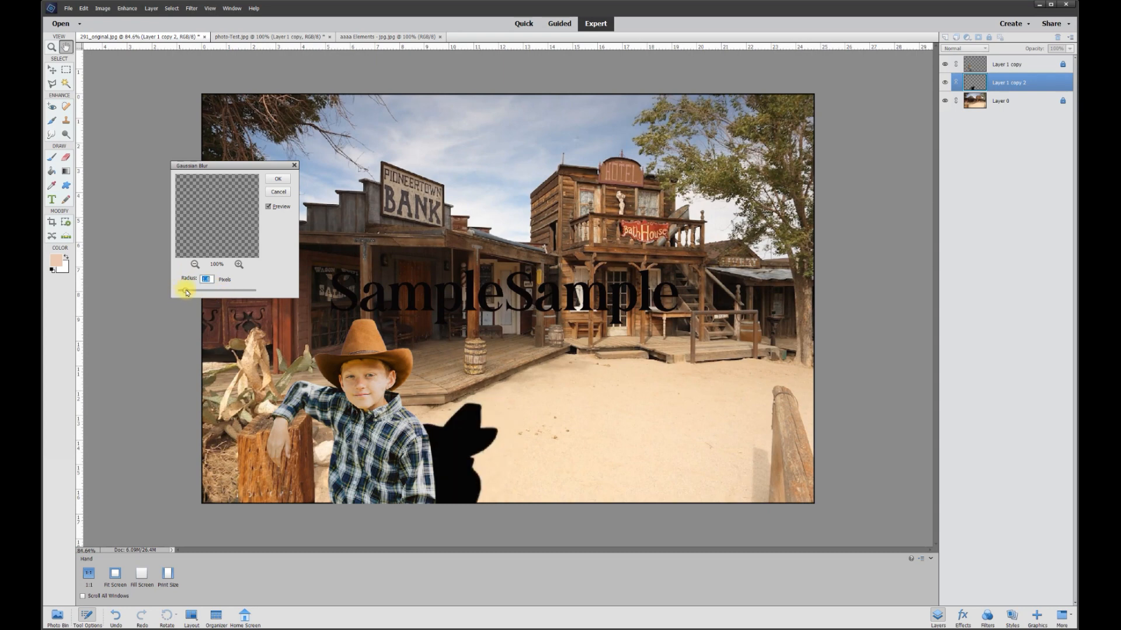
left_click_drag(189, 291, 198, 290)
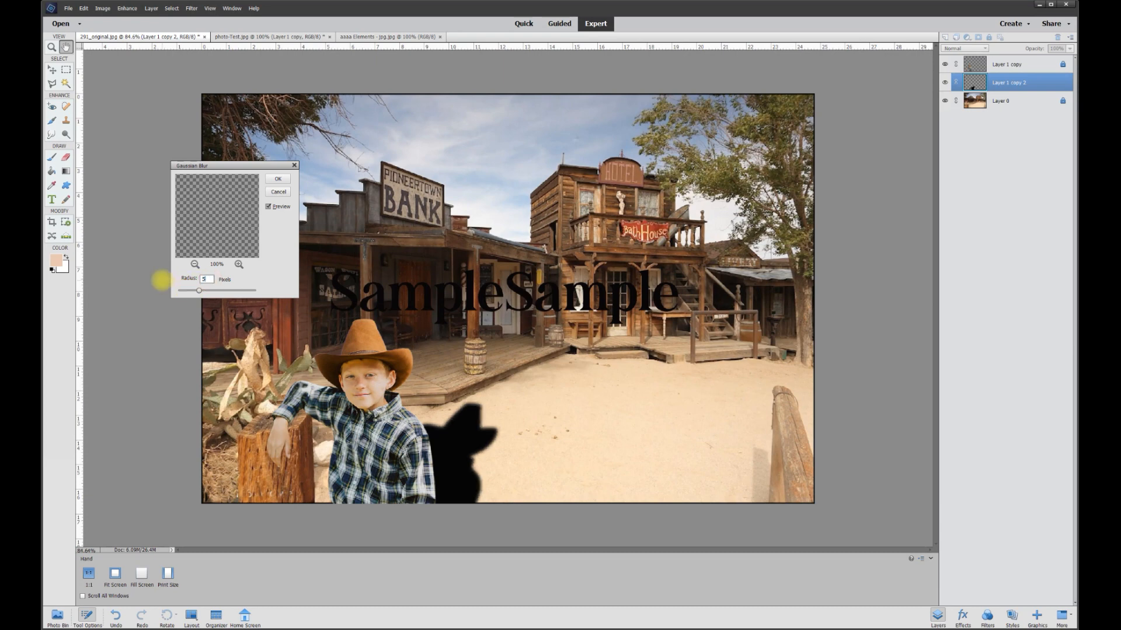
left_click(278, 179)
key("v")
scroll(484, 416, "up", 1)
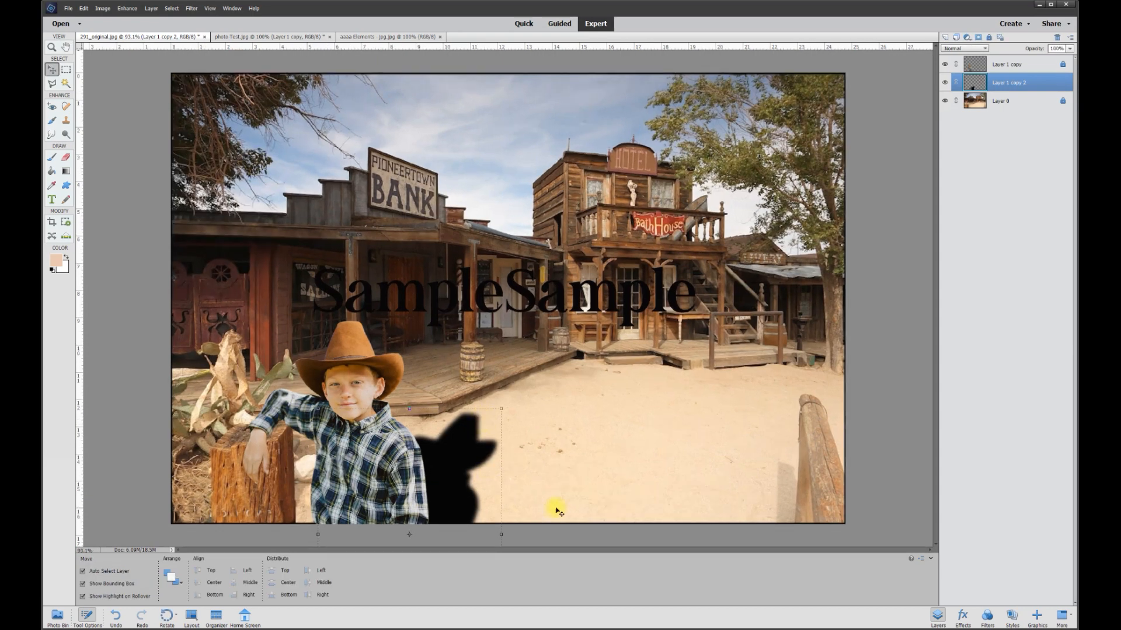
Reduce the silhouette layer's opacity to 25% and shorten the shadow slightly by lowering its upper edge.
left_click(1071, 50)
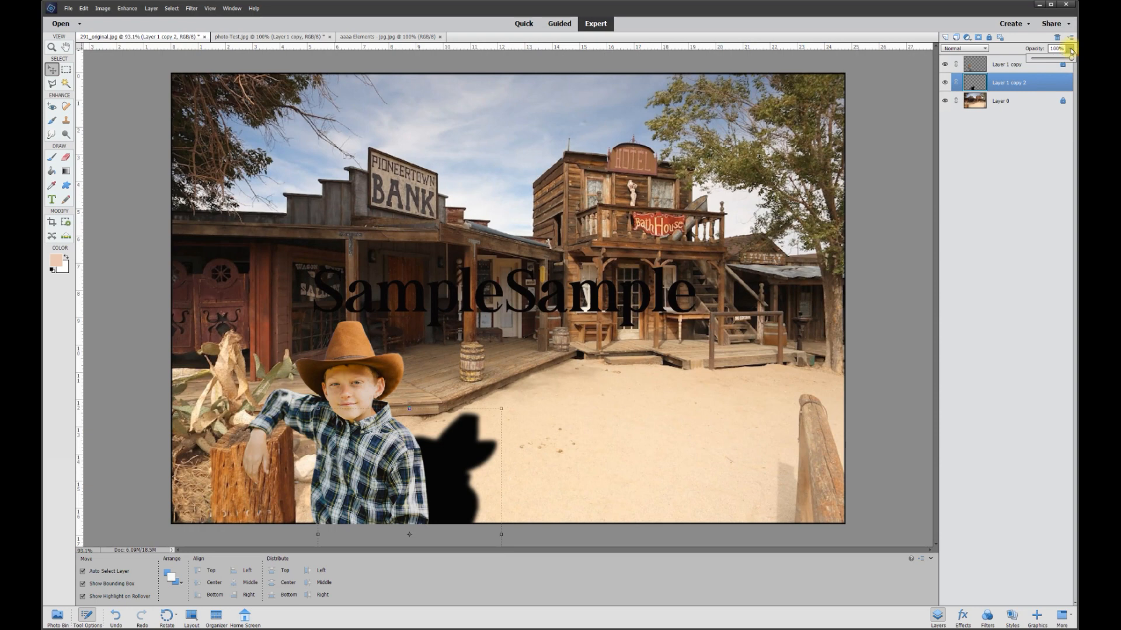
mouse_move(1055, 61)
left_mouse_down()
mouse_move(1030, 60)
mouse_move(1044, 59)
left_mouse_up()
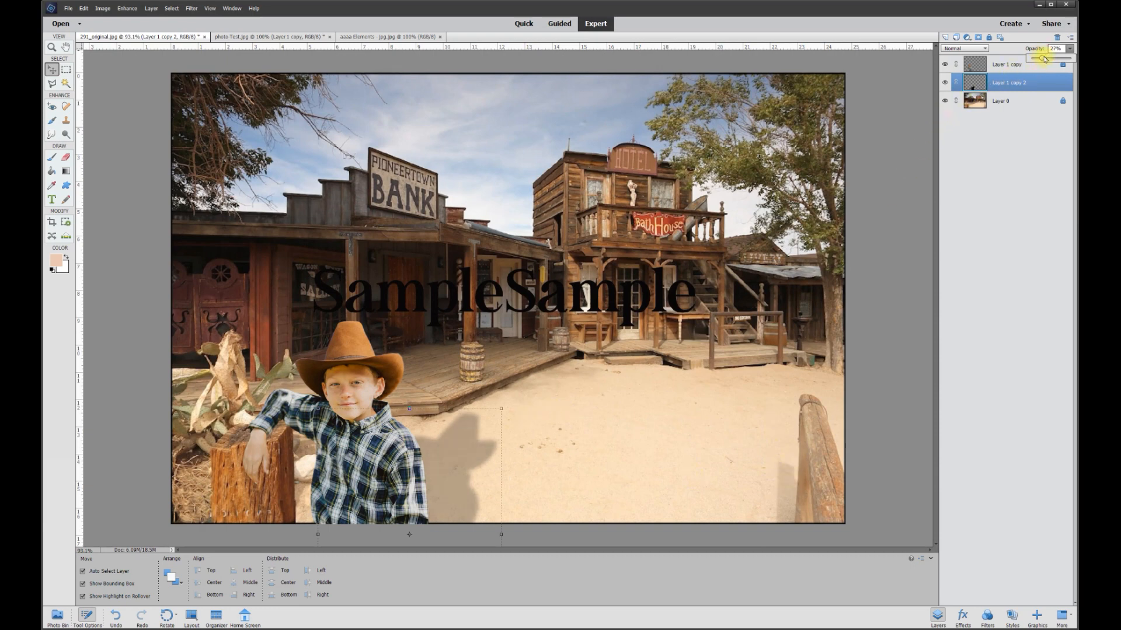
left_click_drag(1040, 61, 1054, 46)
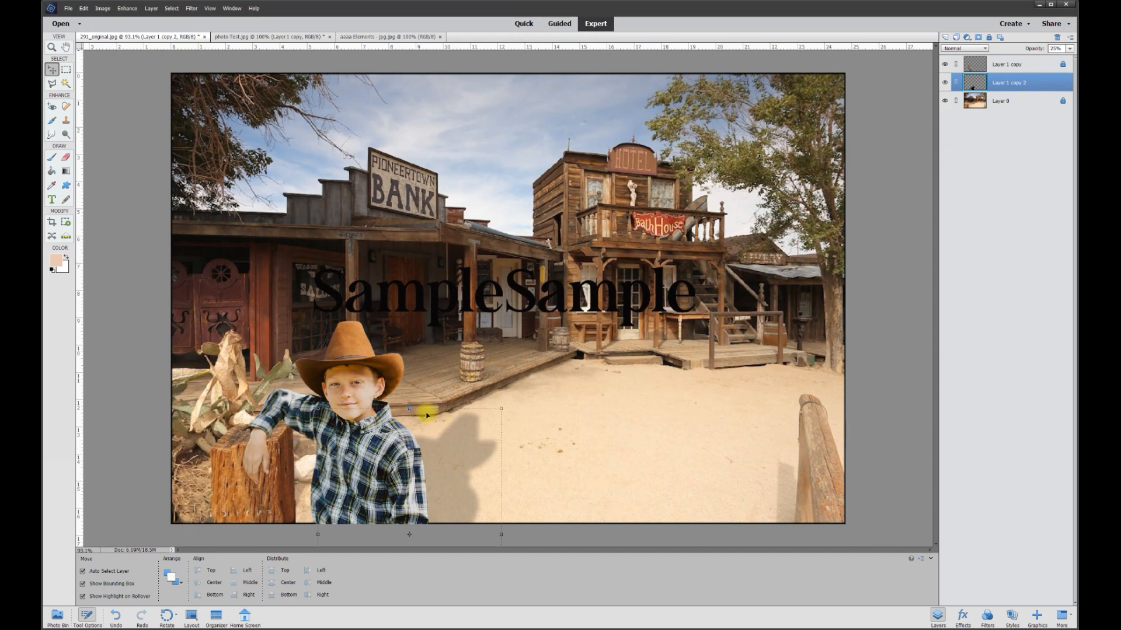
left_click_drag(409, 409, 409, 424)
key("Return")
left_click(530, 460)
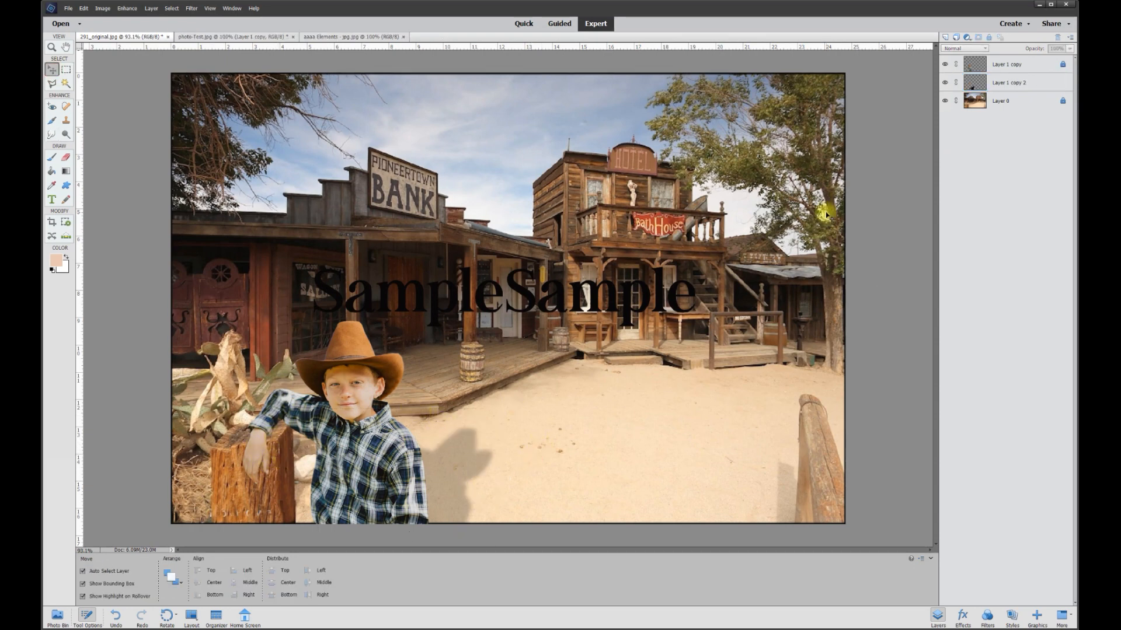
Create a new layer directly above Layer 1 copy 2 and identify the boy and background layers by toggling their visibility.
left_click(1008, 87)
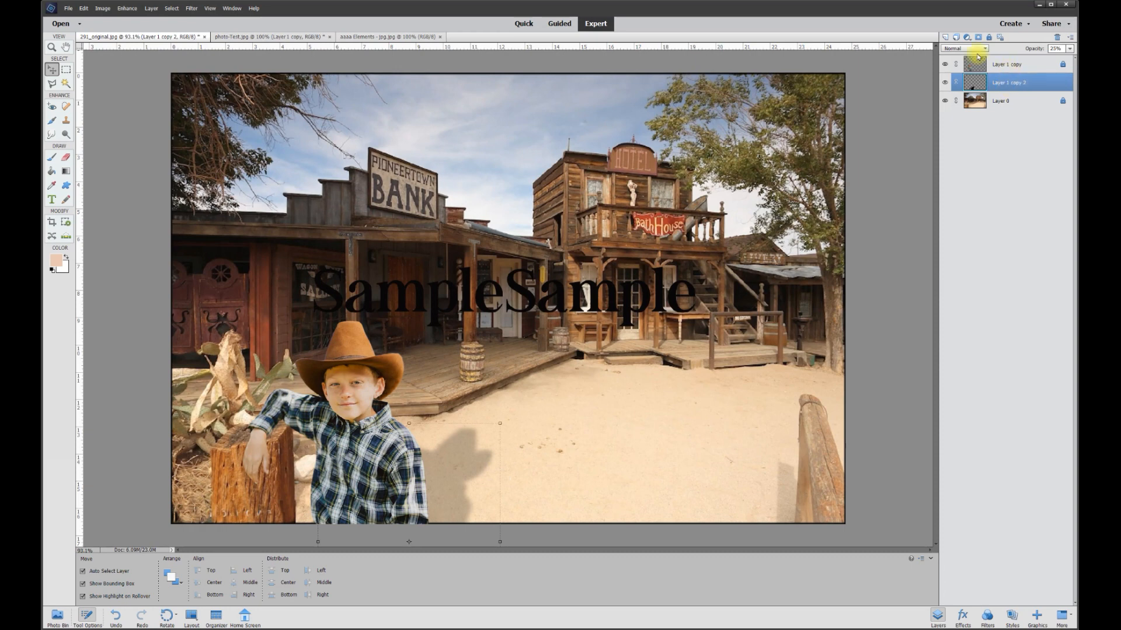
left_click(946, 39)
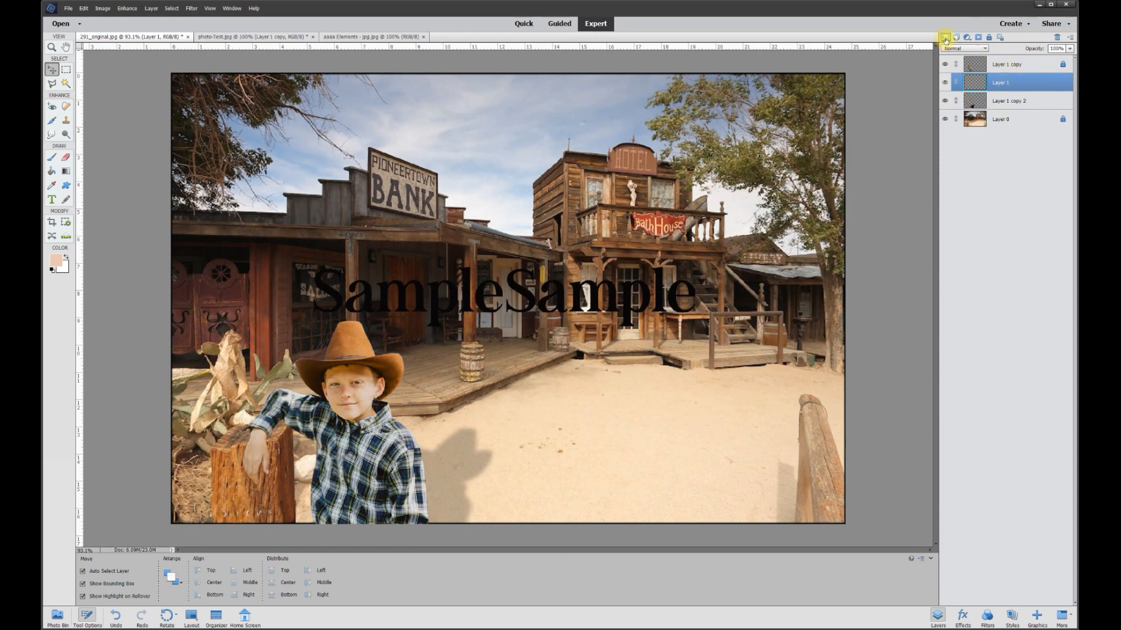
left_click(946, 64)
left_click(946, 64)
left_click(946, 63)
left_click(946, 64)
left_click(945, 119)
left_click(945, 118)
left_click(945, 118)
left_click(945, 119)
Paint contact shadows in black (000000) with a soft brush on the new layer, beneath the boy's arm and hand on the stump.
left_click(52, 158)
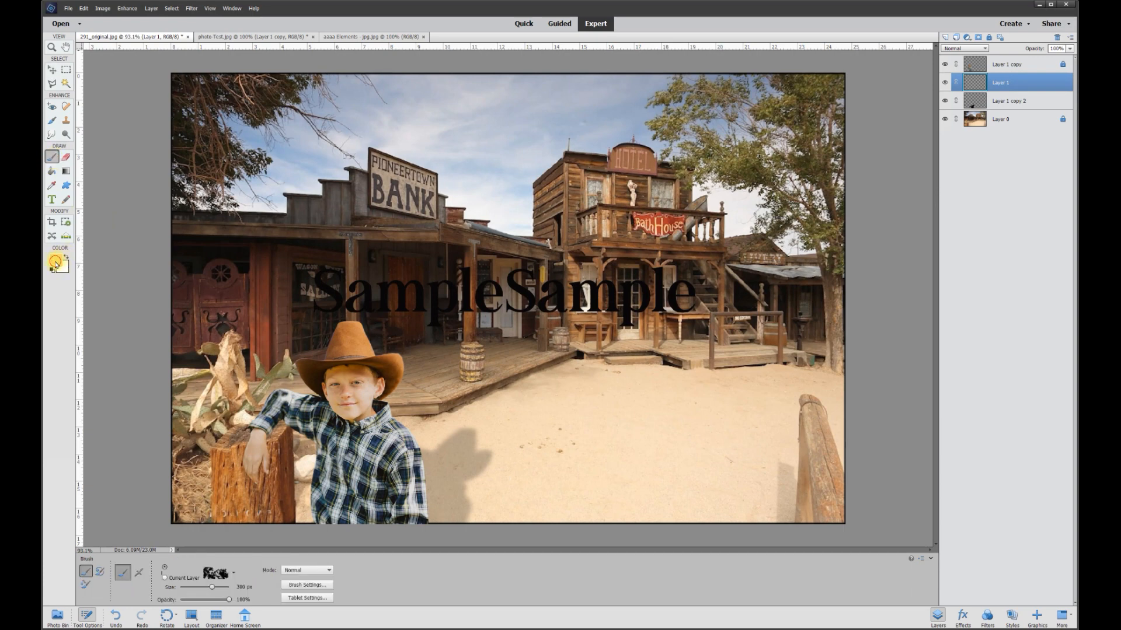
left_click(55, 264)
left_click_drag(483, 338, 444, 386)
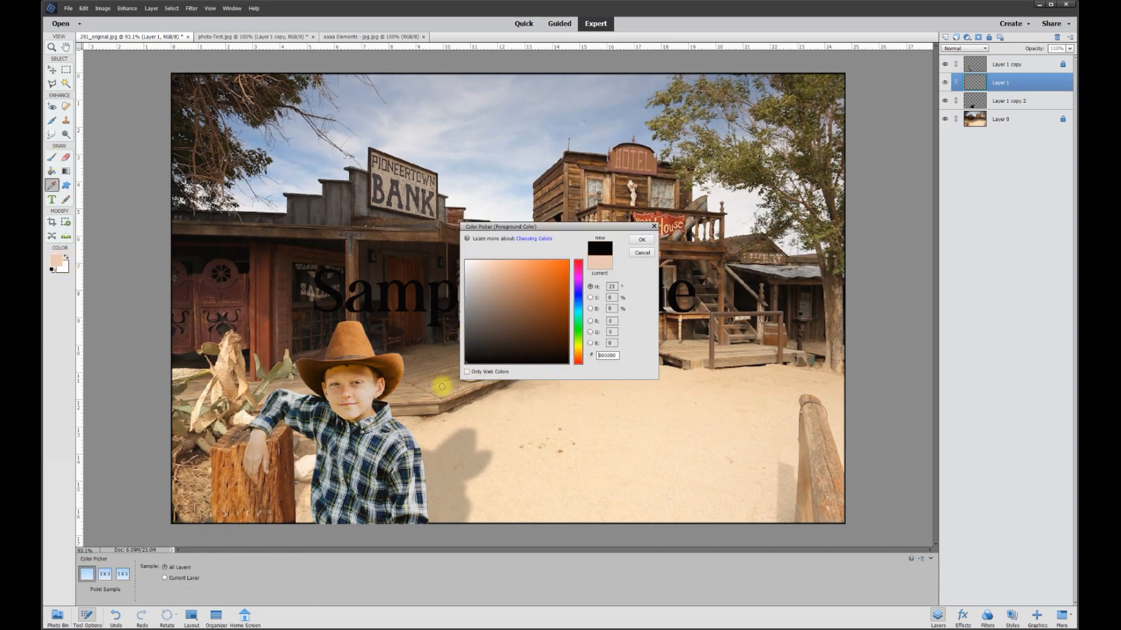
left_click(642, 244)
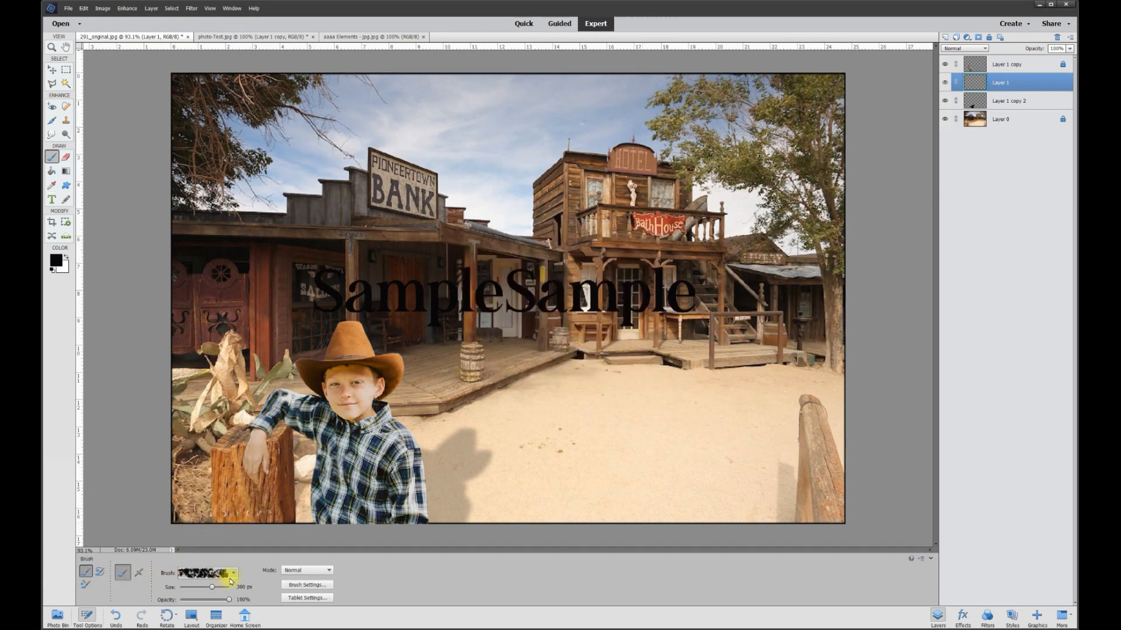
left_click(232, 574)
left_click(516, 605)
left_click(185, 582)
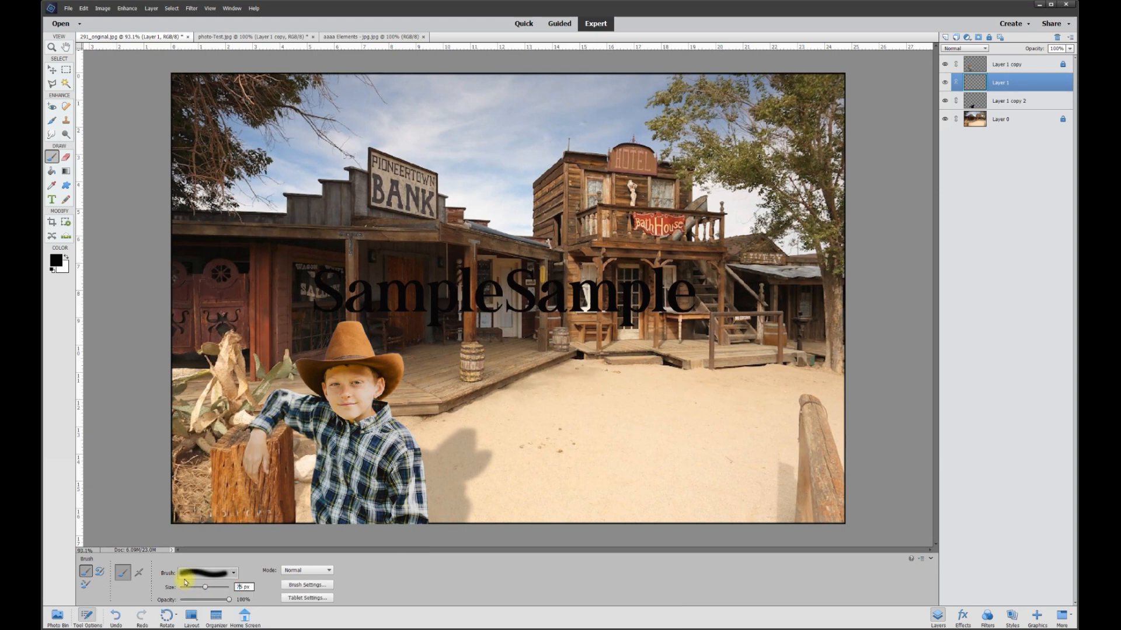
mouse_move(257, 474)
left_mouse_down()
mouse_move(260, 444)
mouse_move(288, 427)
left_mouse_up()
Undo the last stroke and smudge the painted shadow around the boy's fingers with a 20 px Smudge brush.
left_click(52, 134)
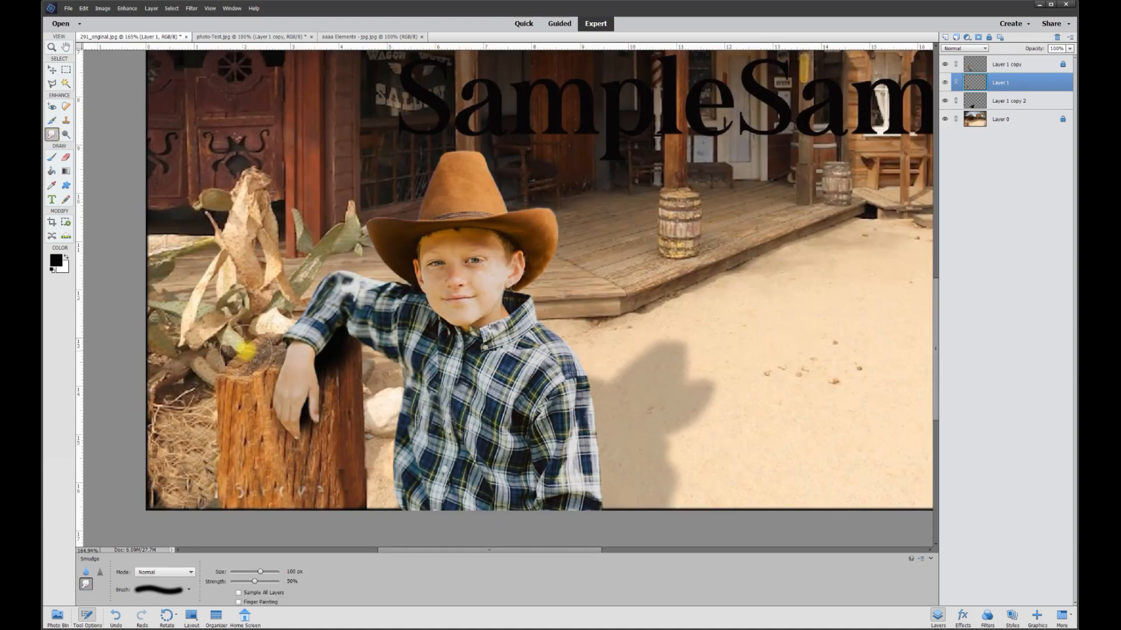
key("ctrl+z")
type("20")
key("Return")
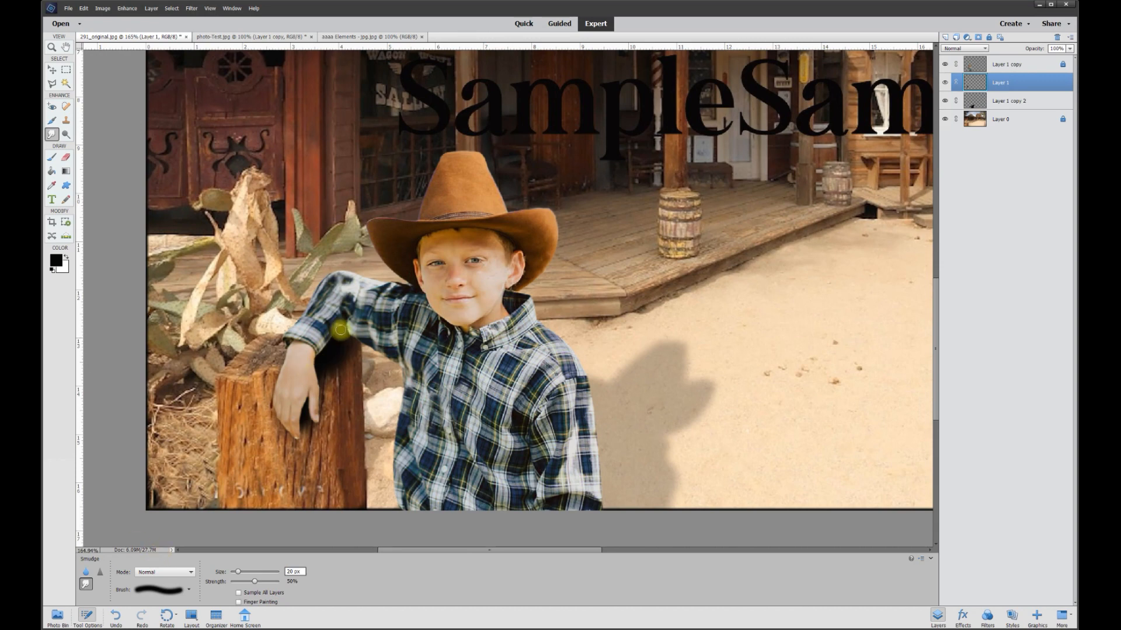
mouse_move(308, 434)
left_mouse_down()
mouse_move(306, 422)
mouse_move(299, 430)
left_mouse_up()
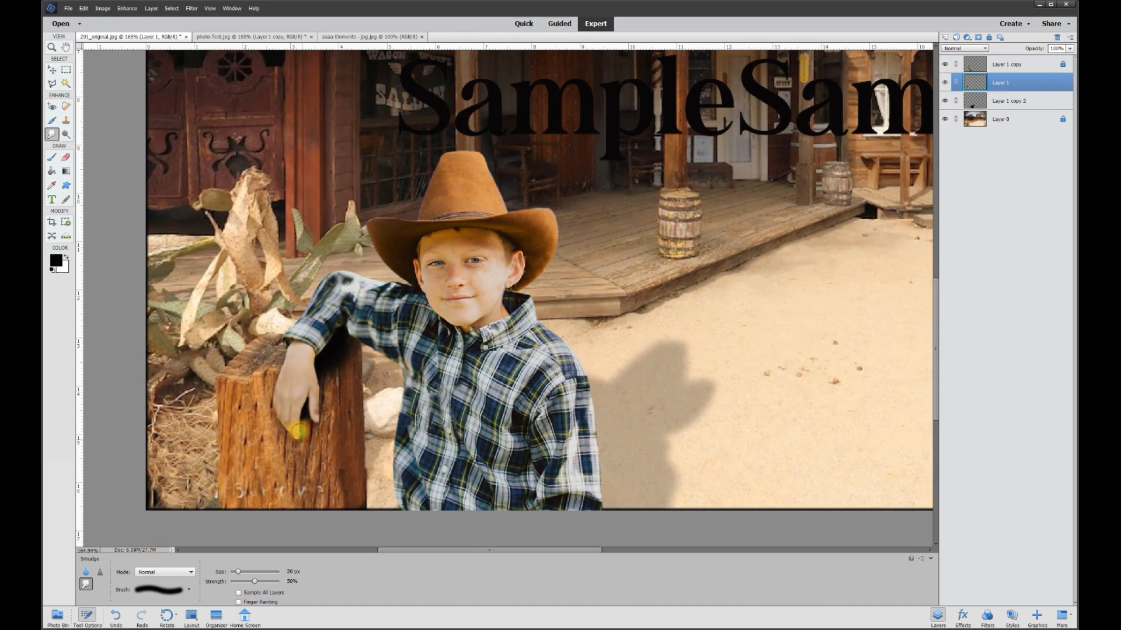
scroll(391, 388, "down", 1)
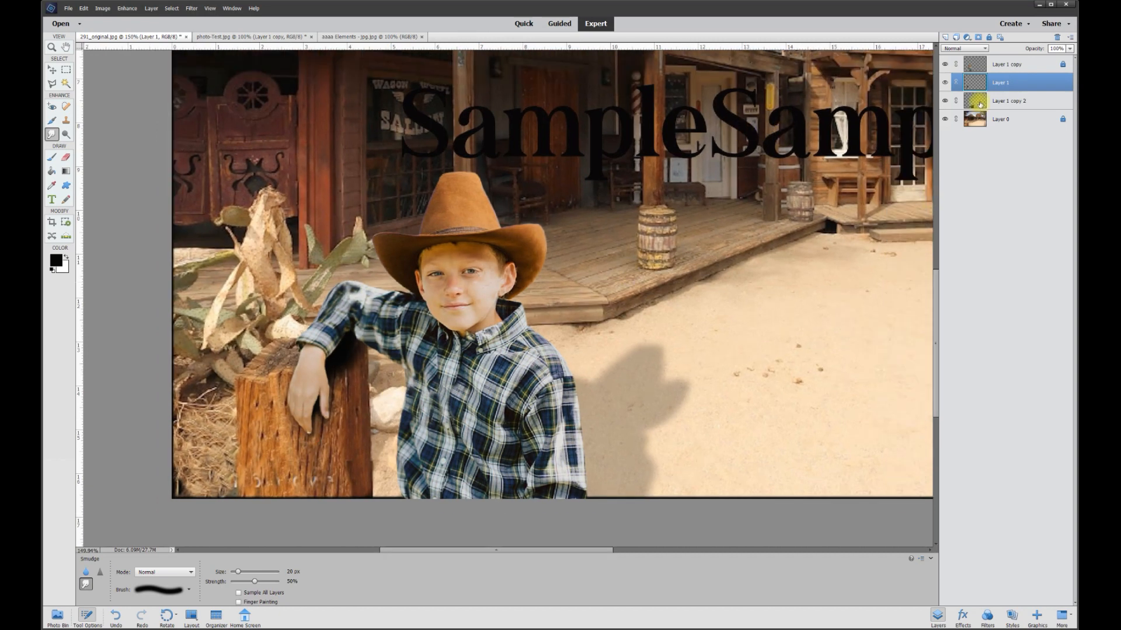
Set the opacity of the contact shadow layer, Layer 1, to 45% and compare the image with the layer hidden and shown.
left_click(1070, 49)
mouse_move(1072, 59)
left_mouse_down()
mouse_move(1039, 59)
mouse_move(1052, 59)
left_mouse_up()
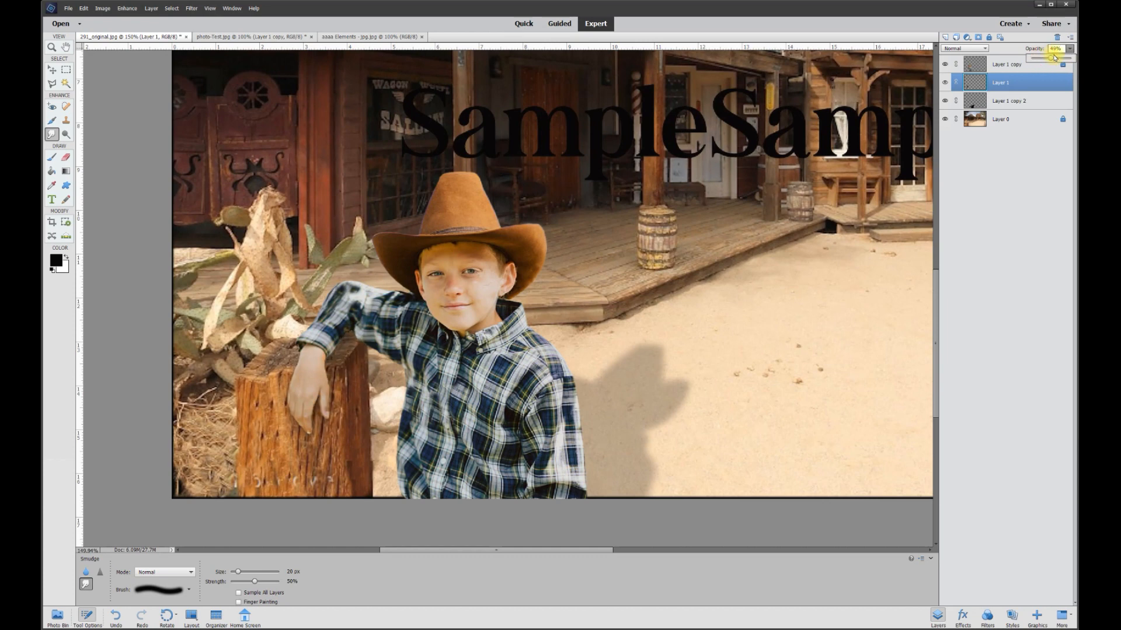
left_click(1055, 49)
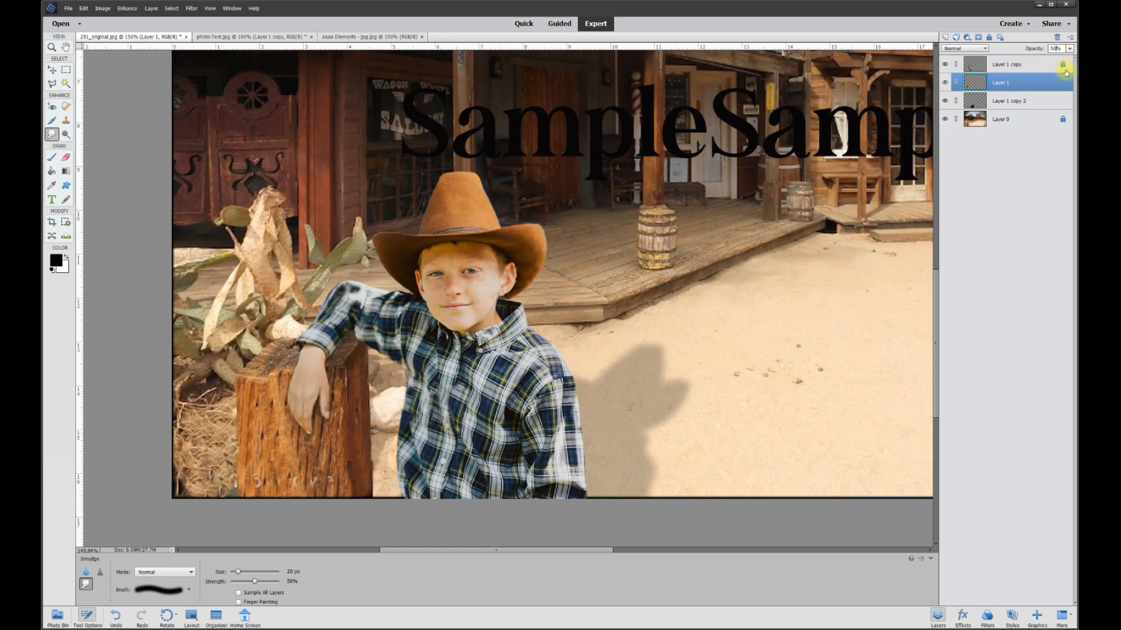
left_click(51, 69)
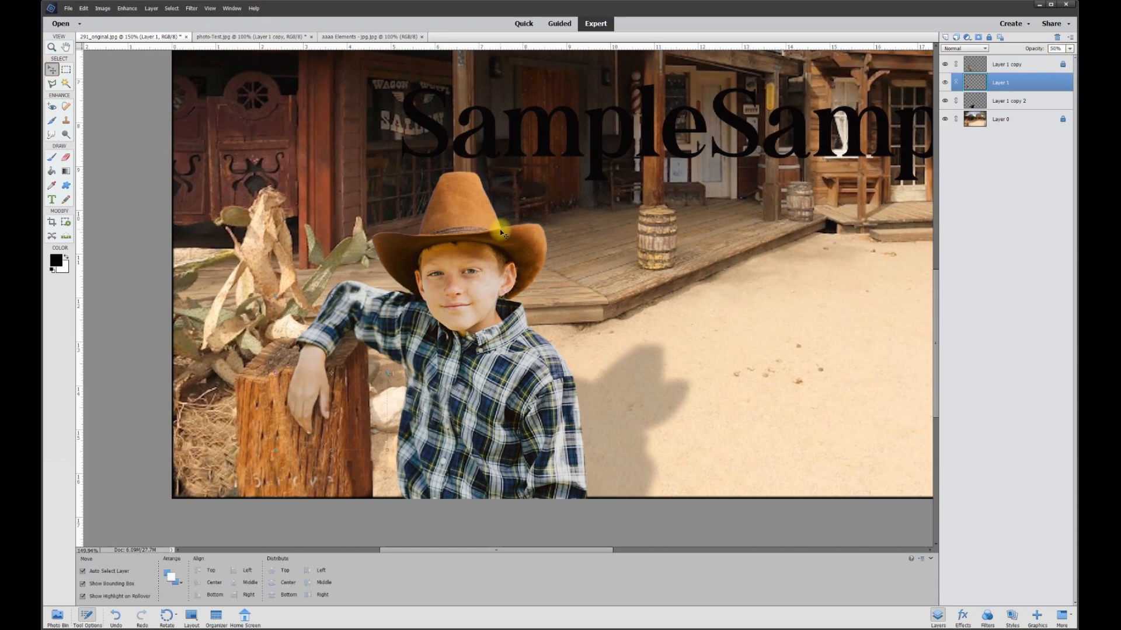
key("ctrl+0")
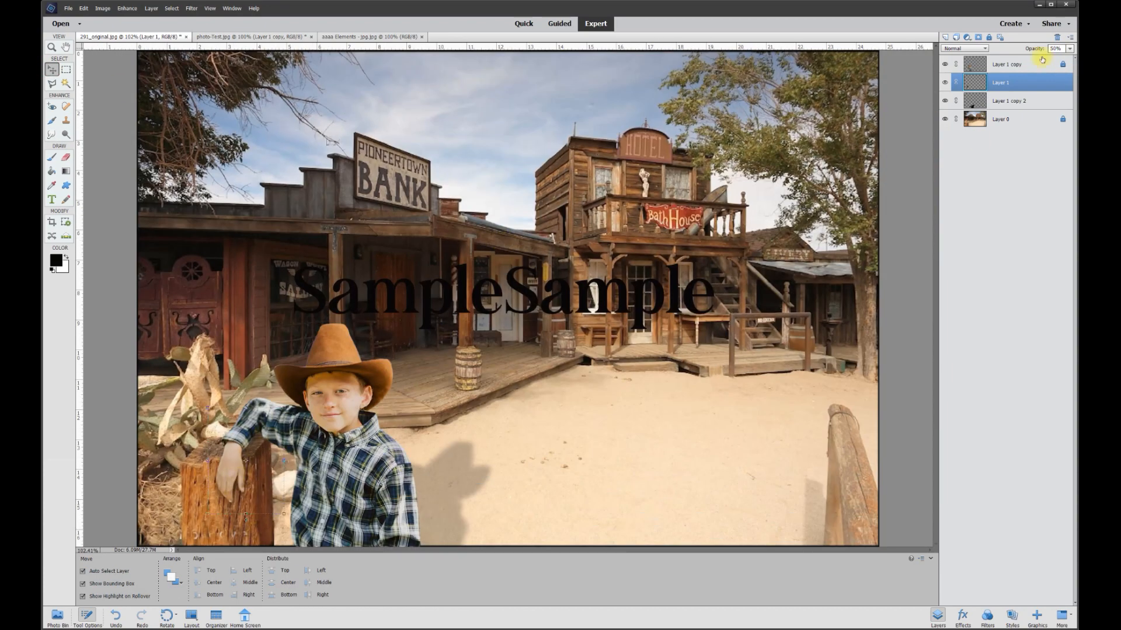
left_click(946, 83)
left_click(946, 83)
left_click(946, 83)
left_click(945, 82)
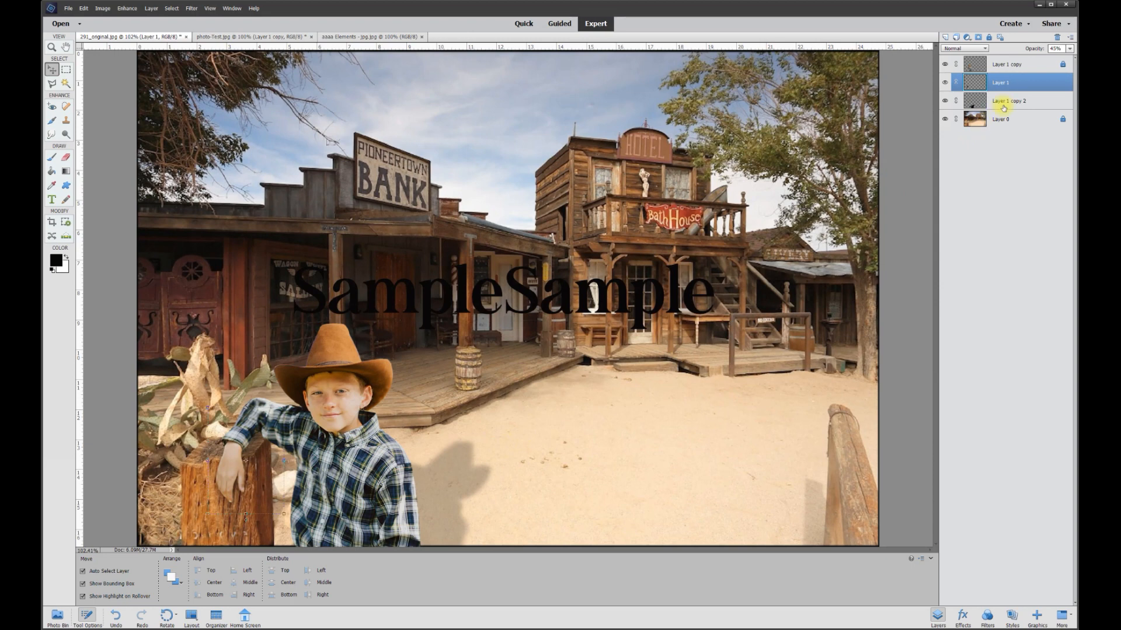
Compare the composite with the cast shadow layer, Layer 1 copy 2, hidden and shown, leaving it visible and all layers deselected.
left_click(1029, 102)
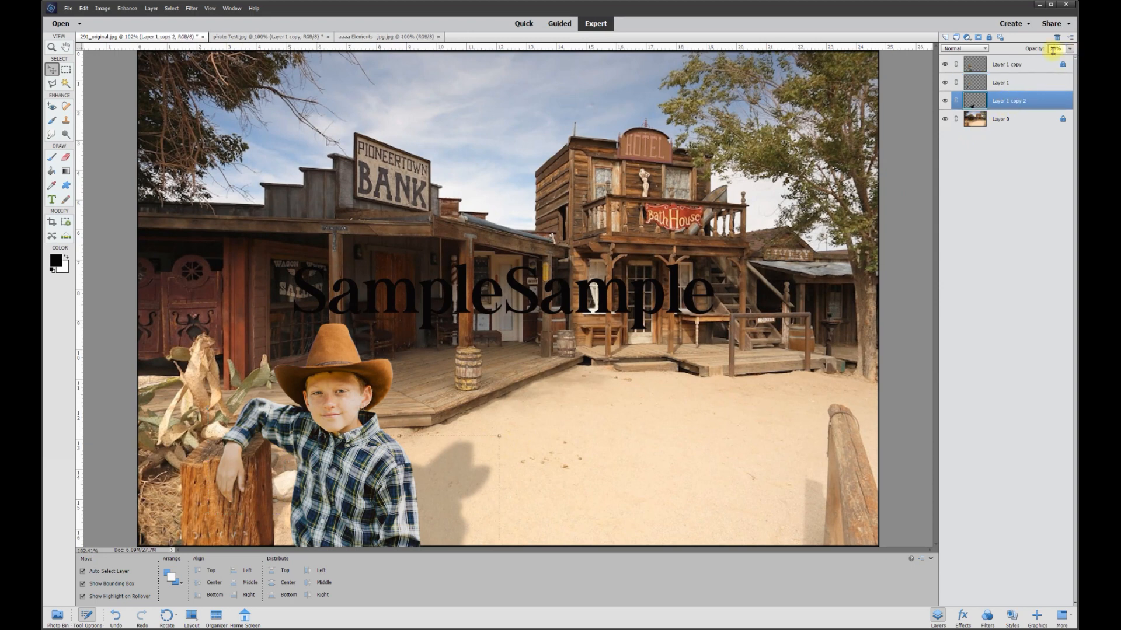
left_click(945, 103)
left_click(945, 103)
left_click(945, 103)
left_click(946, 104)
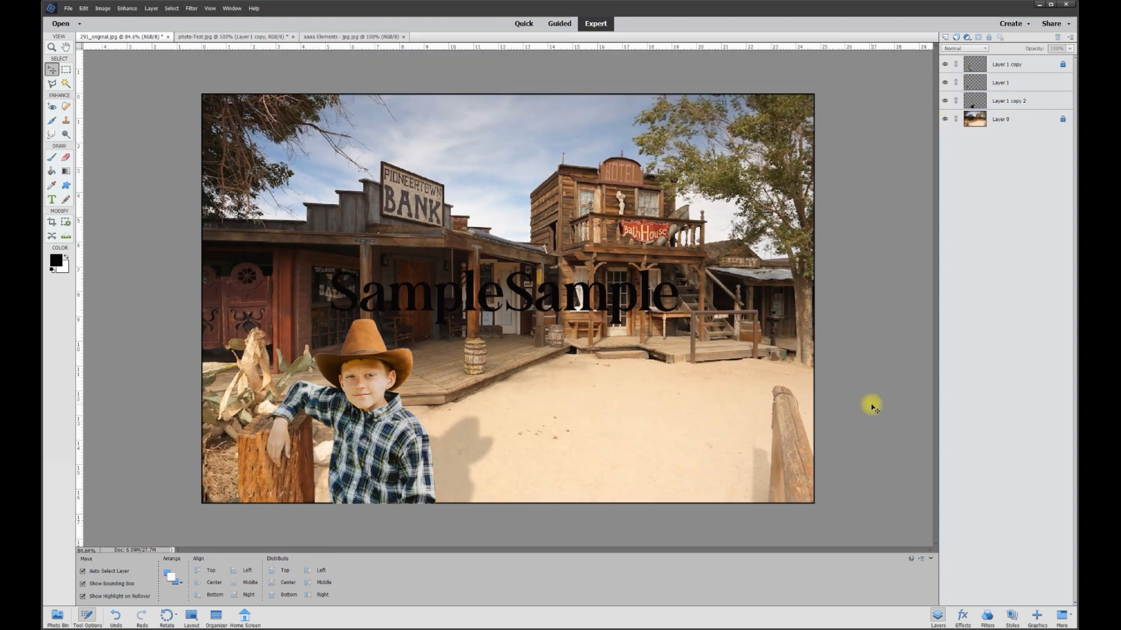
scroll(870, 406, "up", 1)
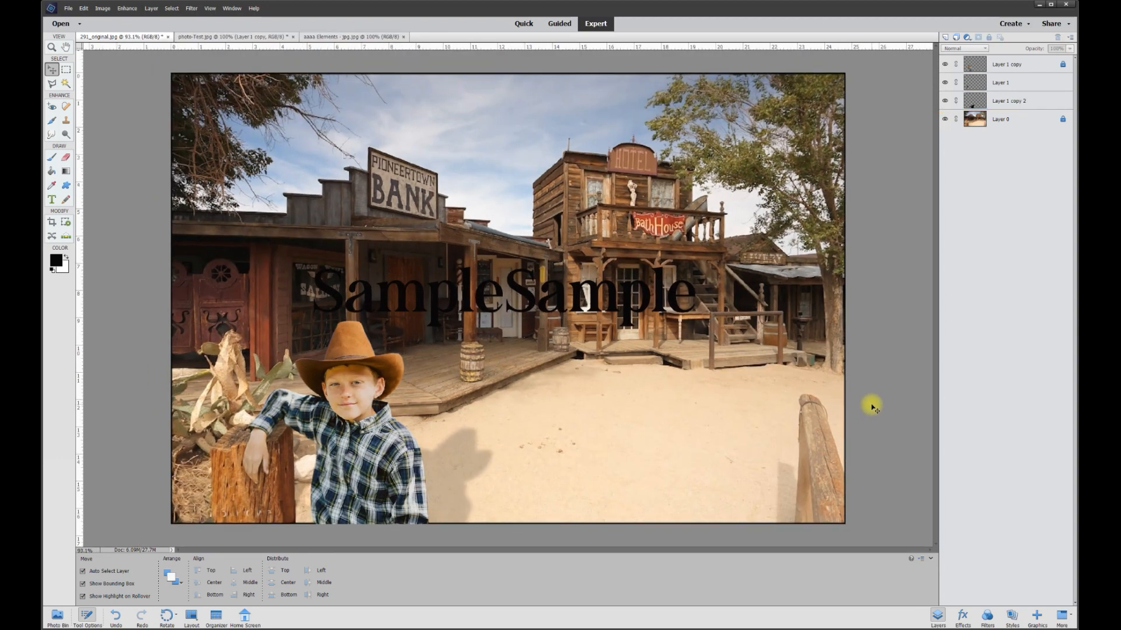